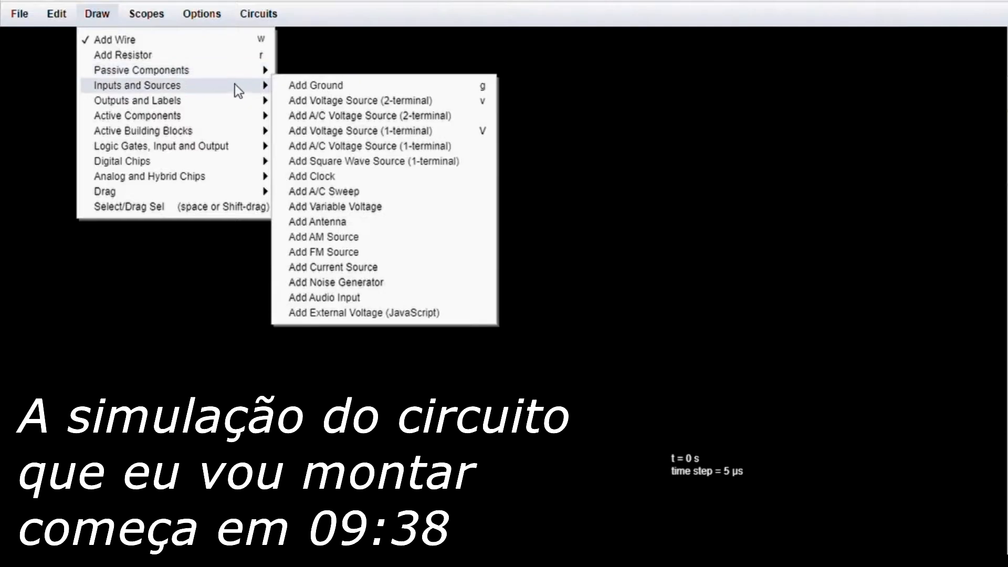
Place a one-terminal A/C voltage source and set its frequency to 60 Hz and its maximum voltage to 12 V
left_click(351, 145)
left_click_drag(367, 128, 346, 134)
right_click(345, 133)
left_click(364, 142)
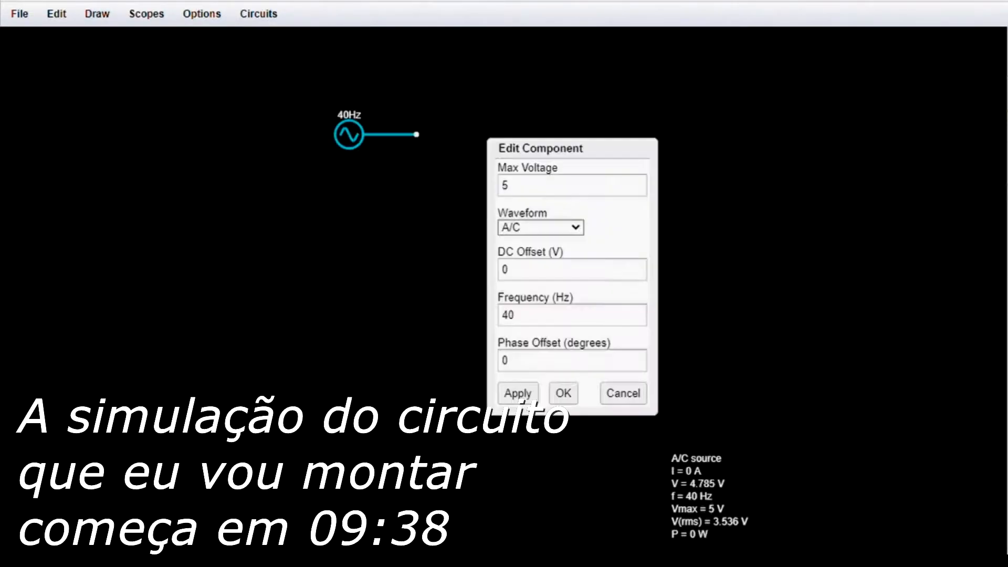
left_click_drag(501, 322, 507, 324)
type("6")
double_click(527, 188)
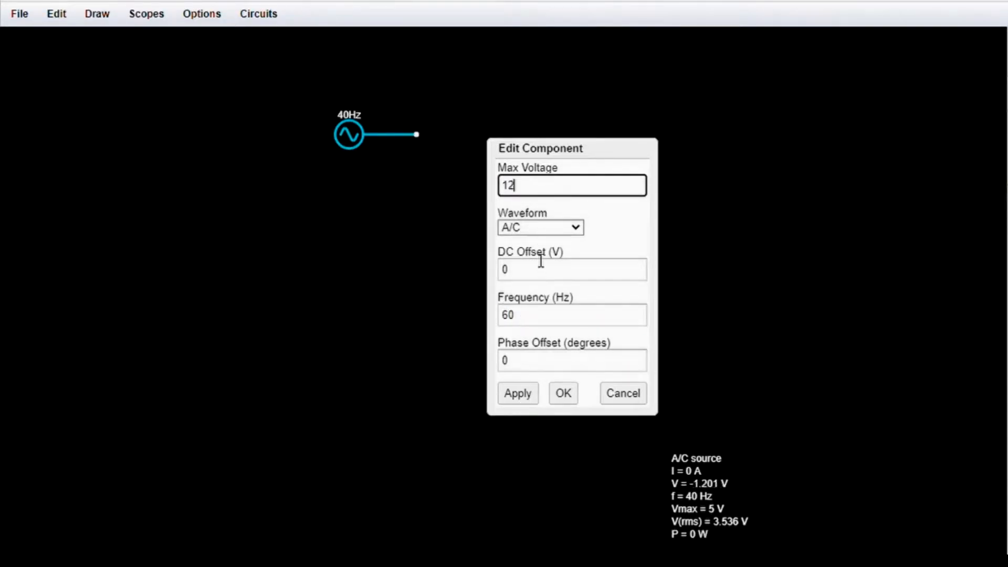
left_click(564, 394)
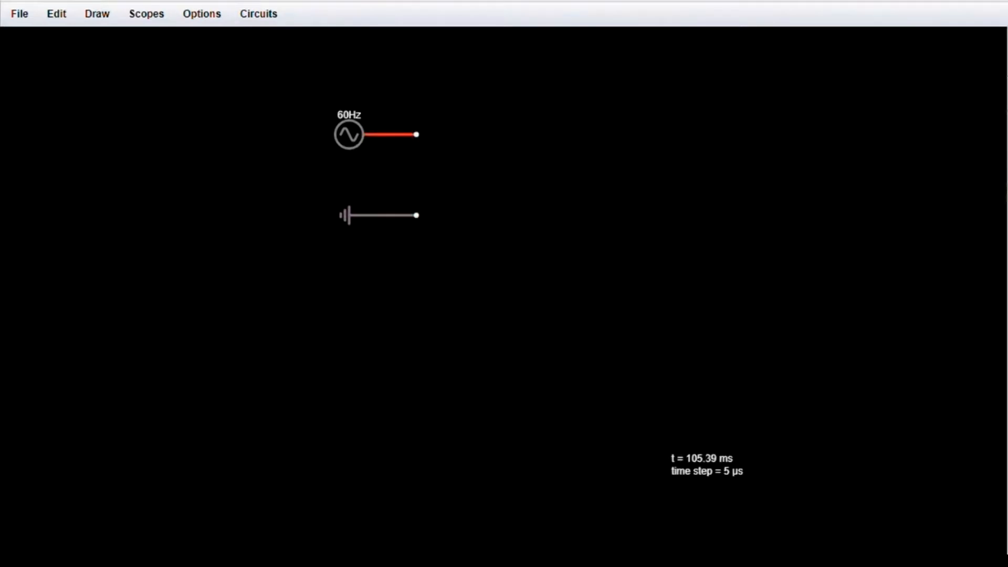
Connect the ground to the source through a 10 µF capacitor and a diode, and extend a horizontal wire from the source node
left_click_drag(416, 216, 470, 215)
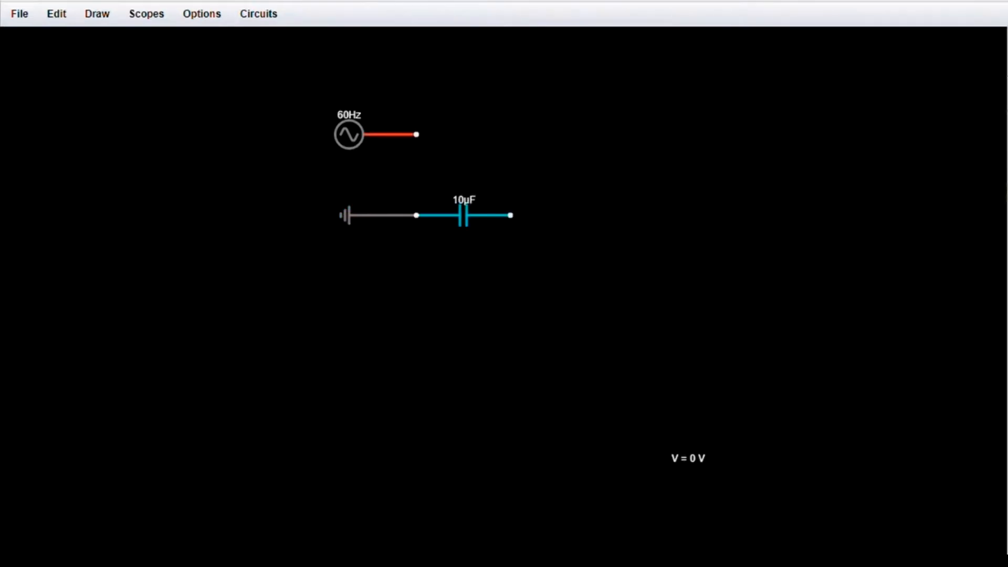
left_click_drag(510, 215, 510, 215)
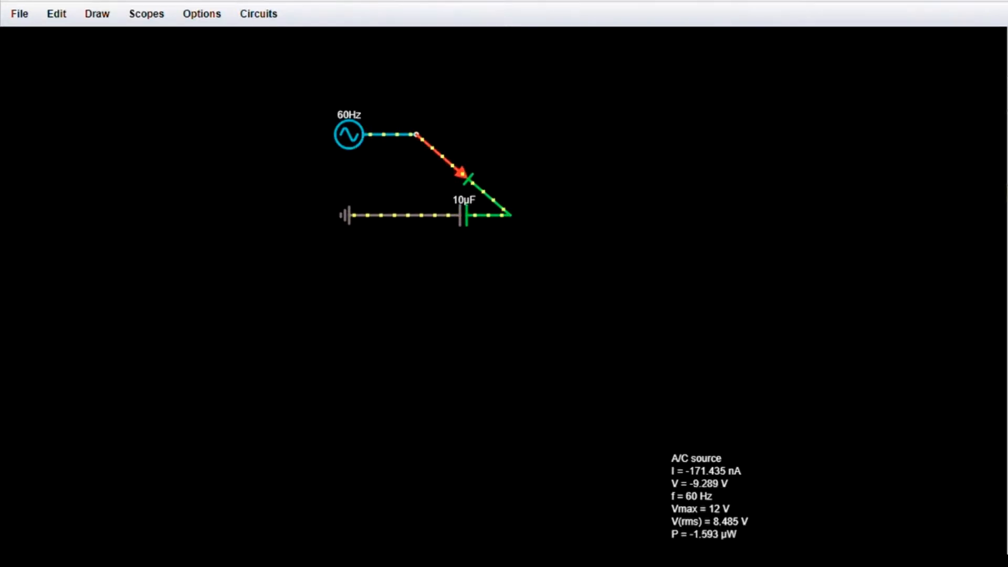
left_click_drag(416, 134, 510, 135)
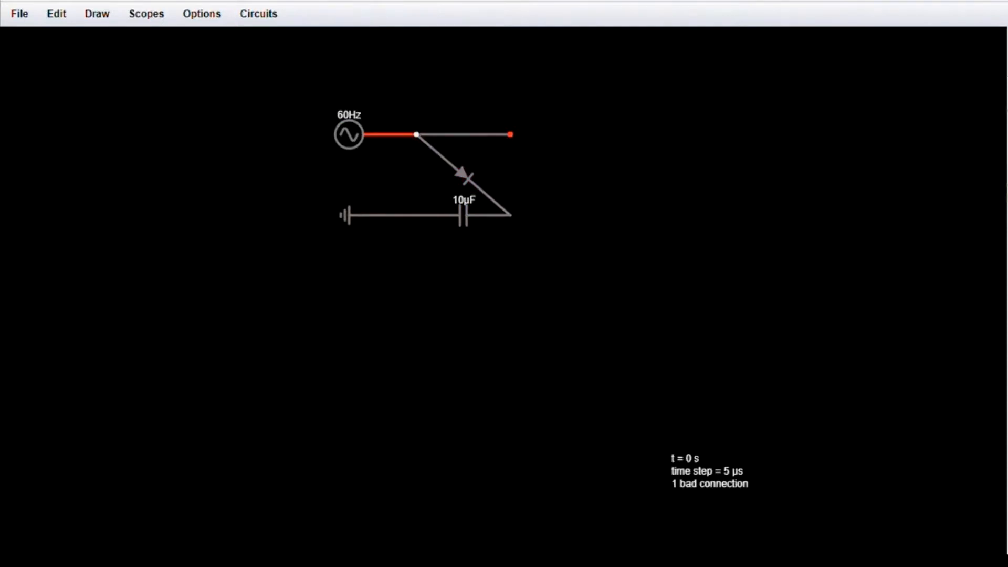
Add a resistor from the wire's free end down to the capacitor-diode node and set its resistance to 1M
left_click(100, 16)
mouse_move(161, 91)
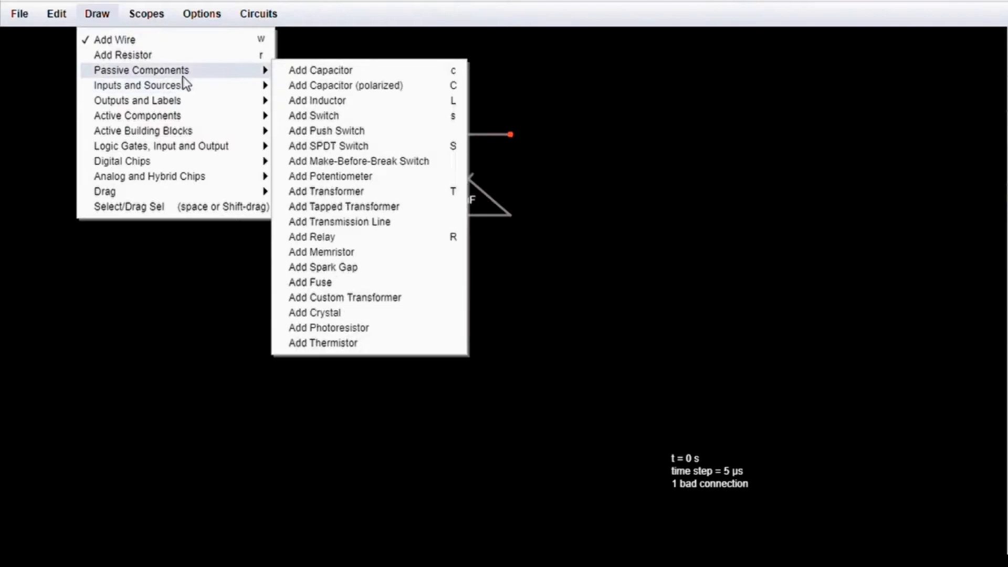
left_click(228, 54)
left_click_drag(510, 135, 510, 215)
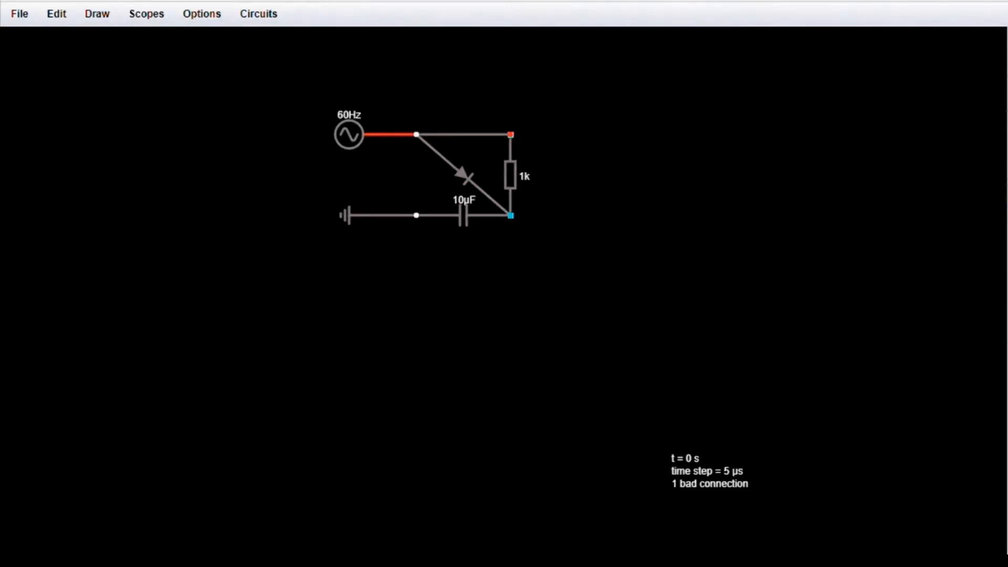
right_click(510, 171)
left_click(522, 180)
left_click_drag(515, 282, 530, 278)
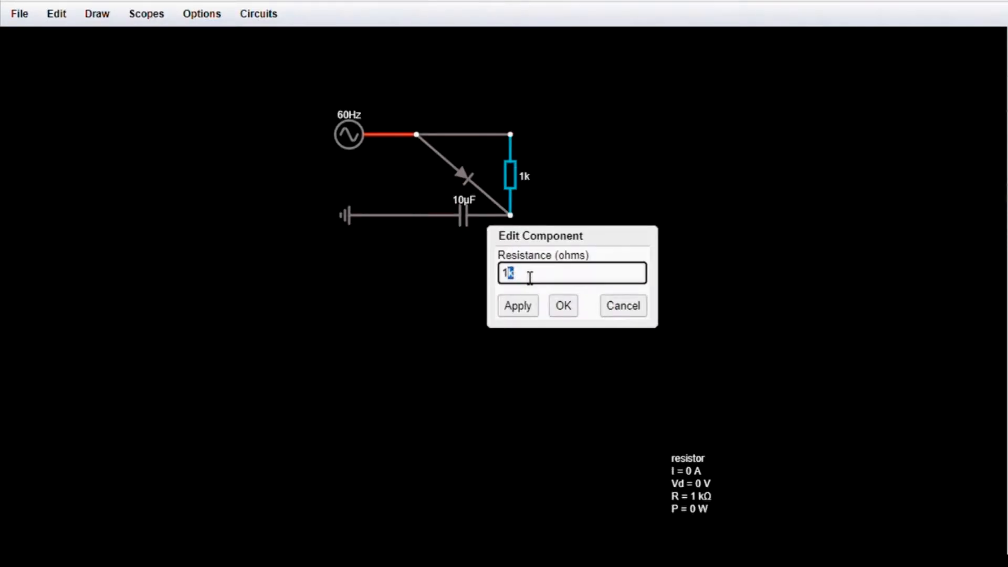
type("M")
left_click(563, 305)
right_click(508, 176)
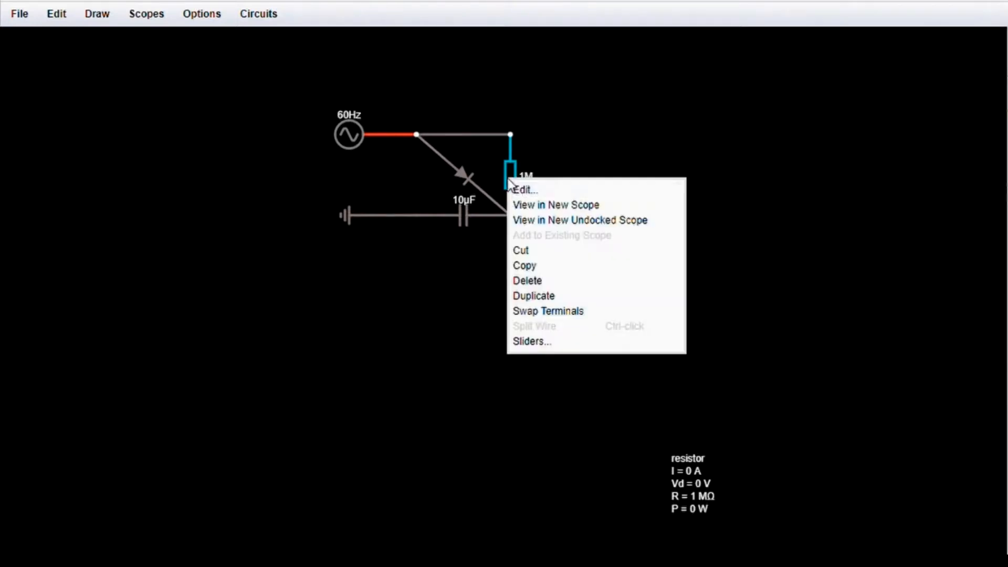
left_click(530, 208)
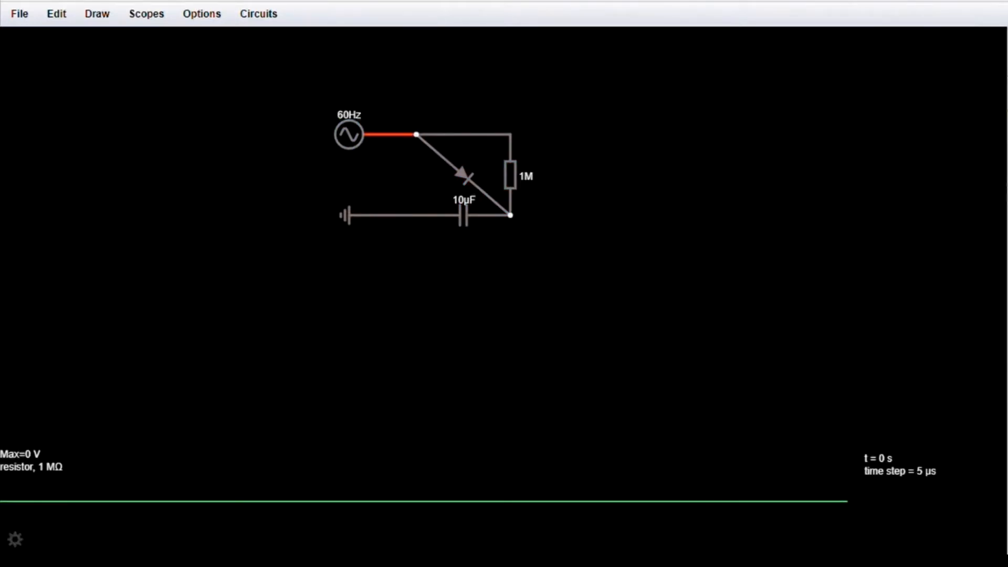
right_click(586, 506)
left_click(625, 409)
Show the A/C source, the 10 µF capacitor and the 1 MΩ resistor each in its own docked scope
right_click(346, 135)
left_click(370, 159)
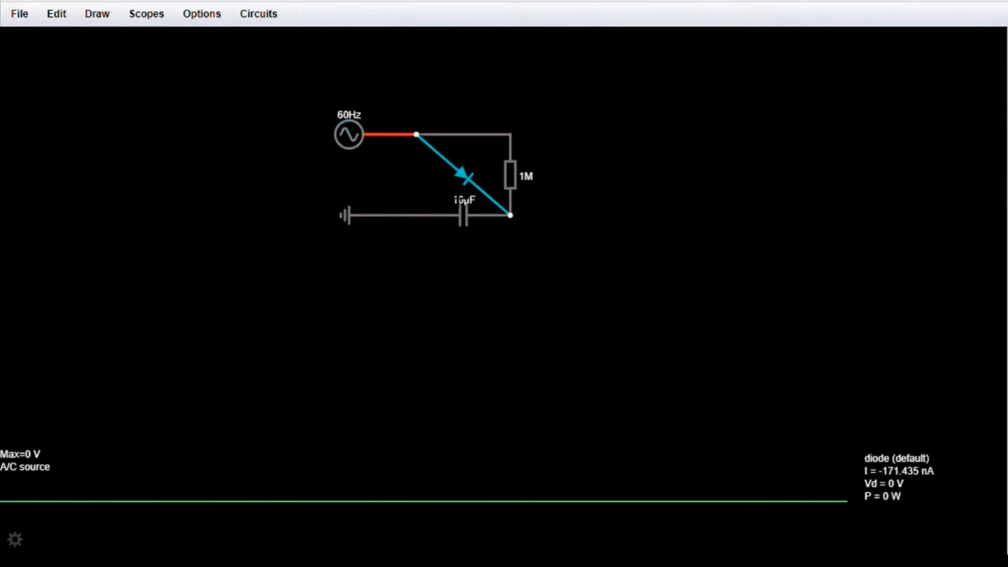
right_click(462, 214)
left_click(484, 237)
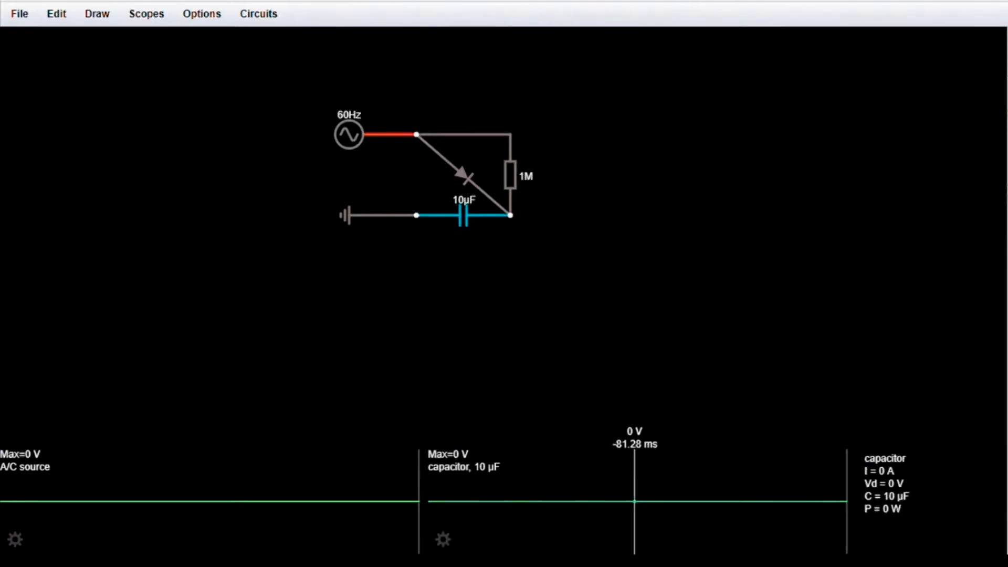
right_click(510, 172)
left_click(557, 200)
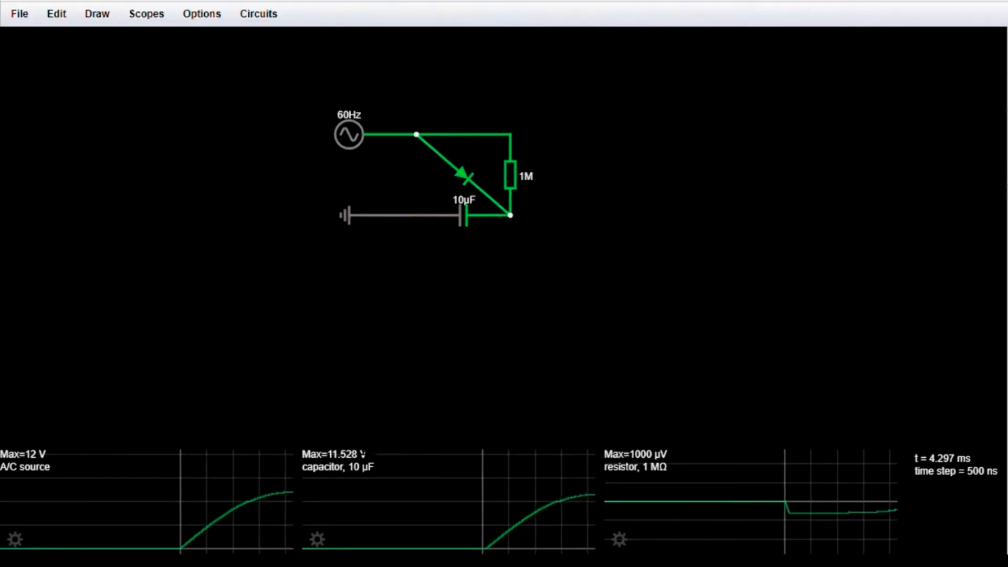
Delete the two short wire stubs extending from the upper and lower ends of the resistor
mouse_move(281, 493)
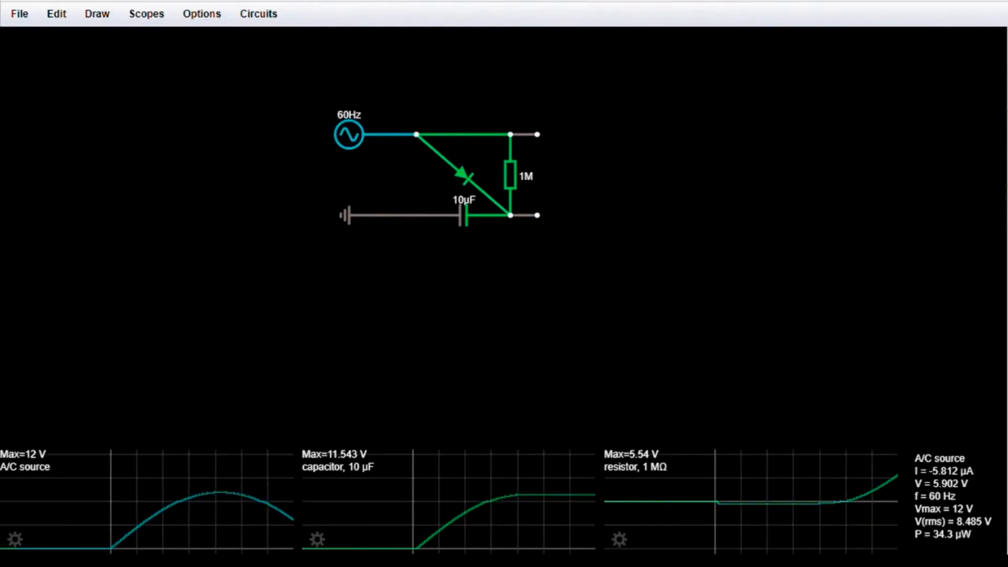
right_click(525, 134)
left_click(548, 237)
right_click(524, 215)
left_click(557, 318)
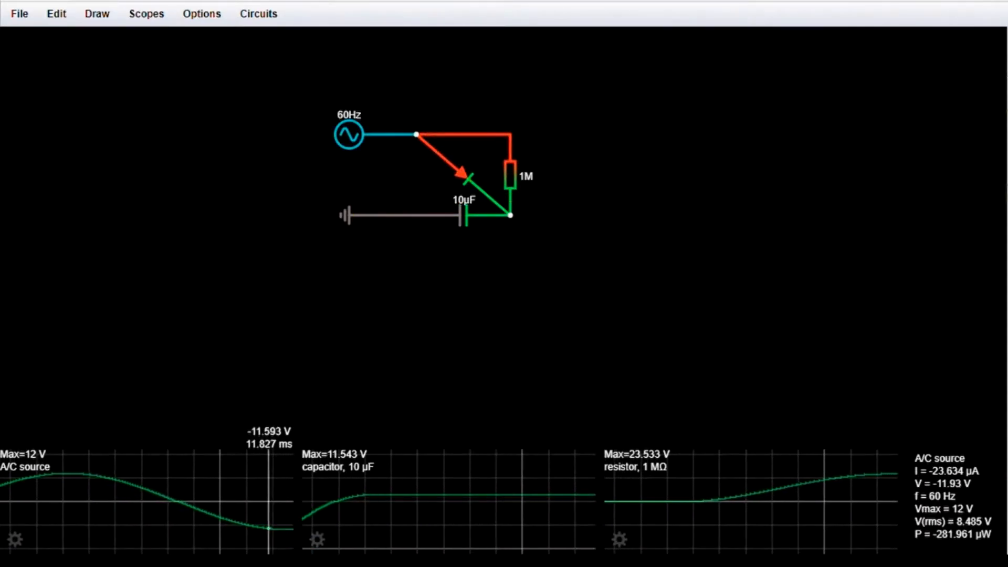
Delete the 1 MΩ resistor from the circuit
mouse_move(881, 494)
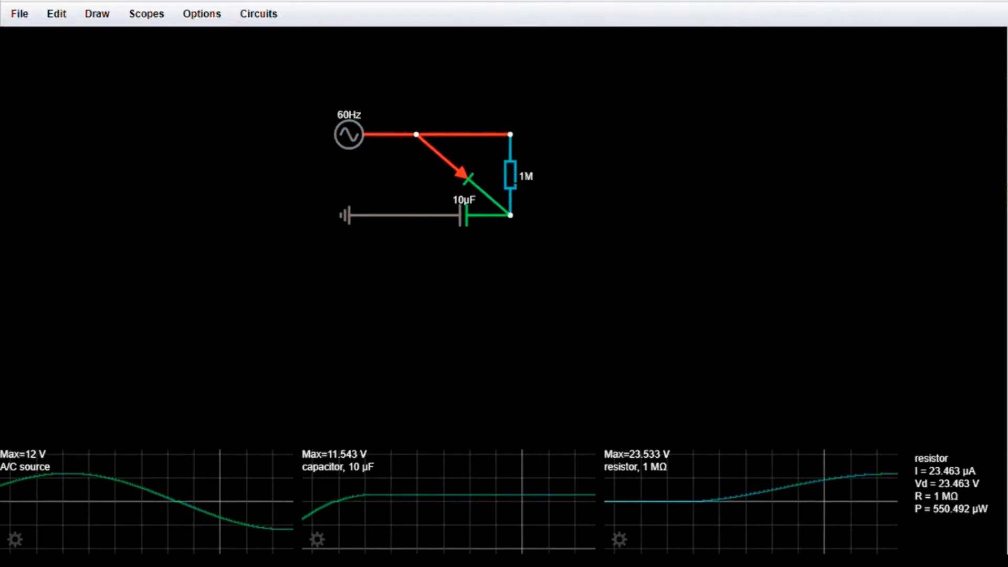
right_click(510, 183)
left_click(488, 257)
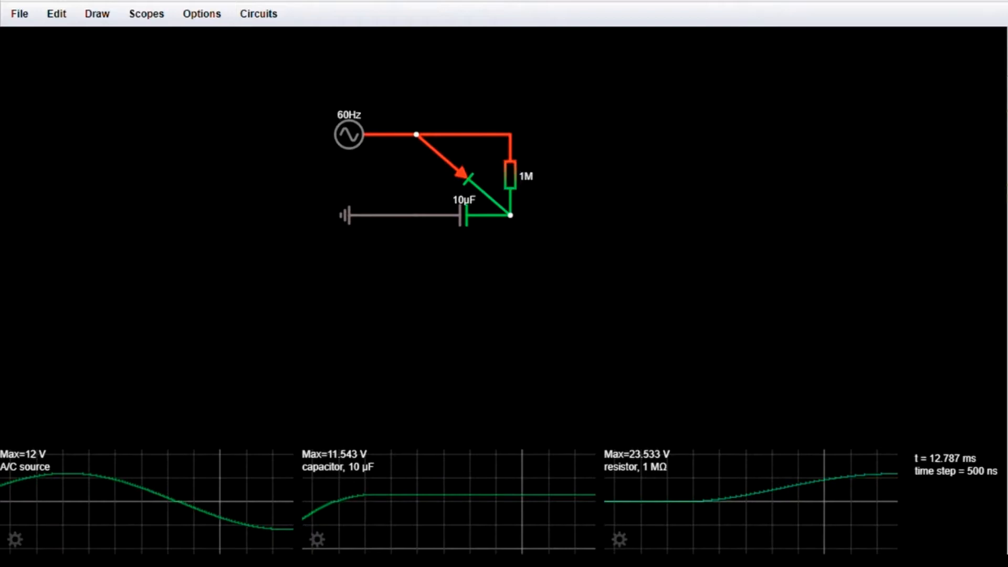
right_click(511, 176)
left_click(528, 275)
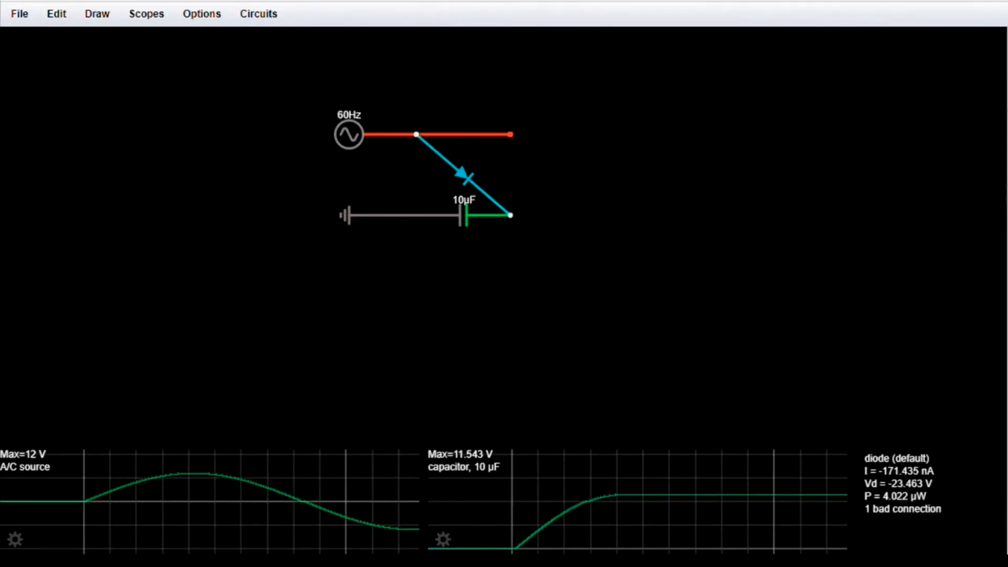
Delete the horizontal wire on the source node and add a vertical diode pointing up from the capacitor-diode node
right_click(488, 135)
left_click(515, 236)
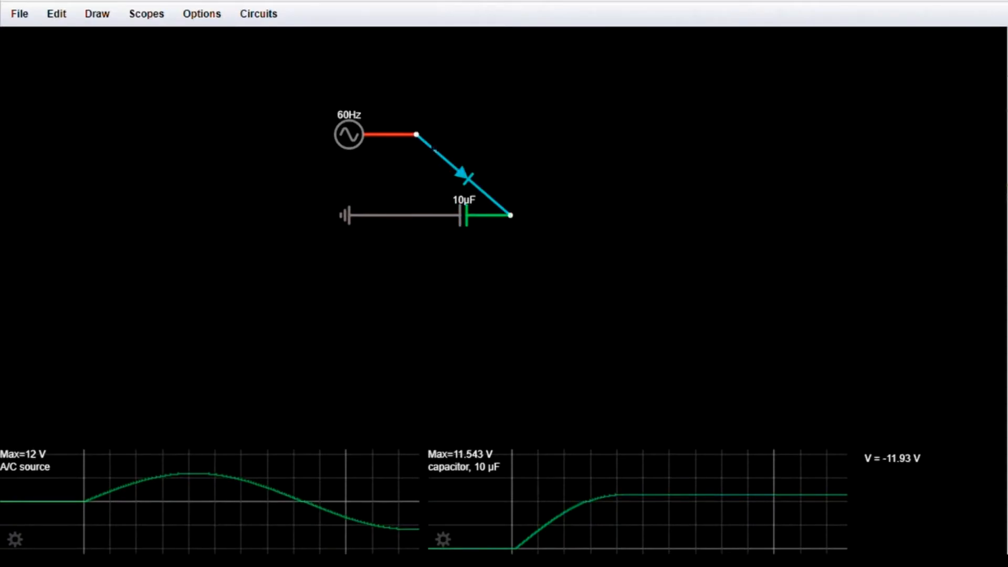
left_click_drag(511, 215, 511, 134)
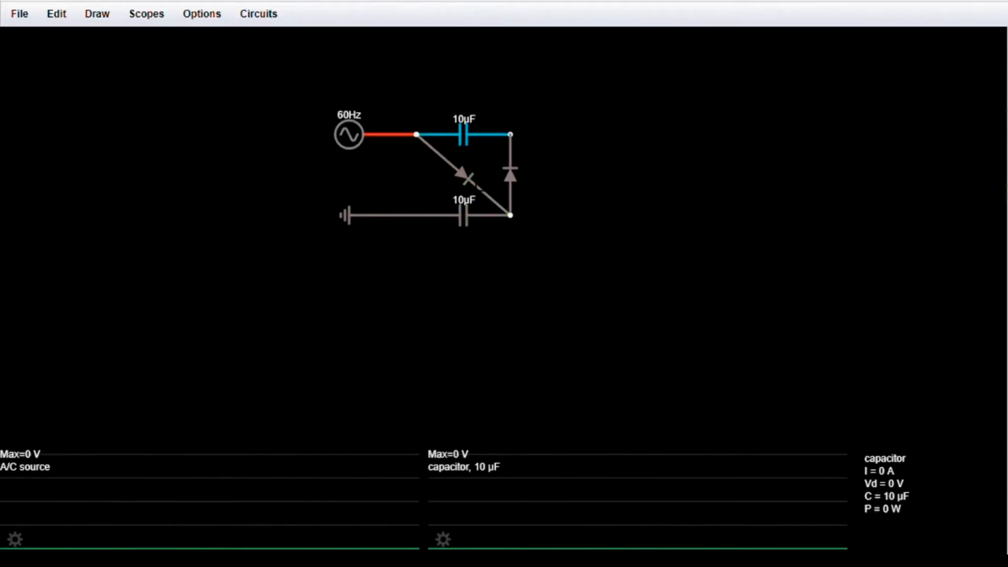
Show the upper 10 µF capacitor in a new docked scope and turn off its current plot
right_click(461, 128)
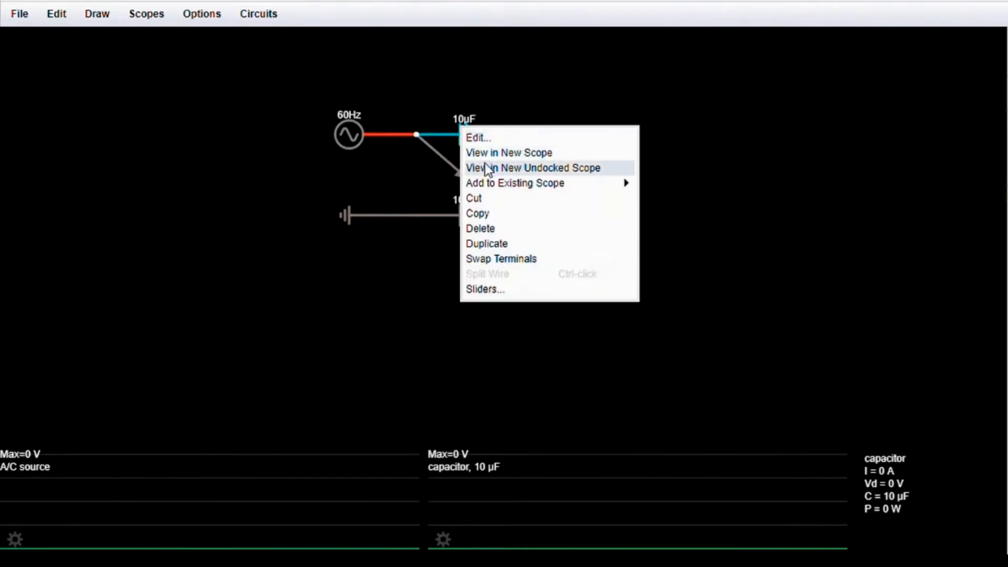
left_click(494, 153)
right_click(679, 501)
left_click(711, 529)
left_click(480, 294)
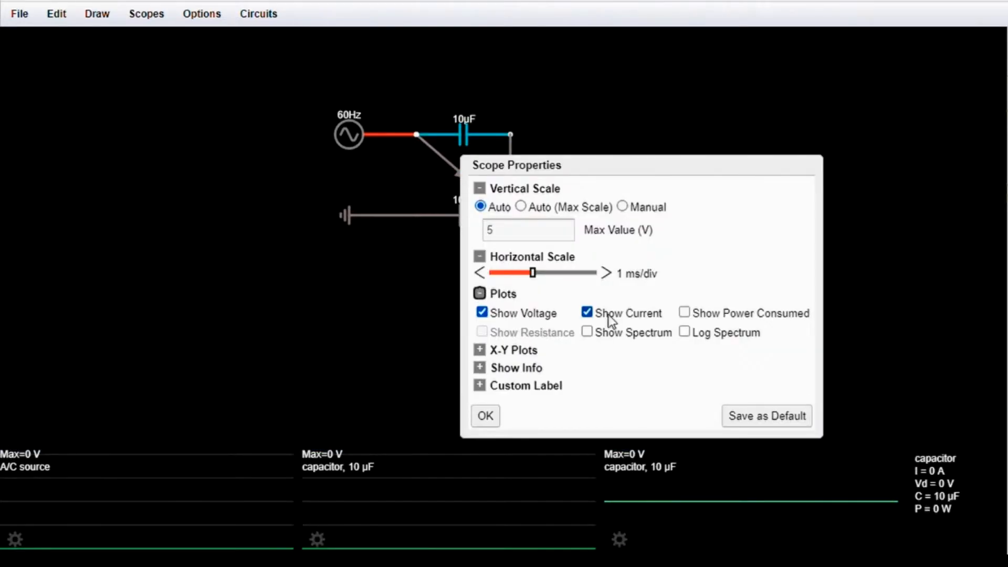
left_click(486, 415)
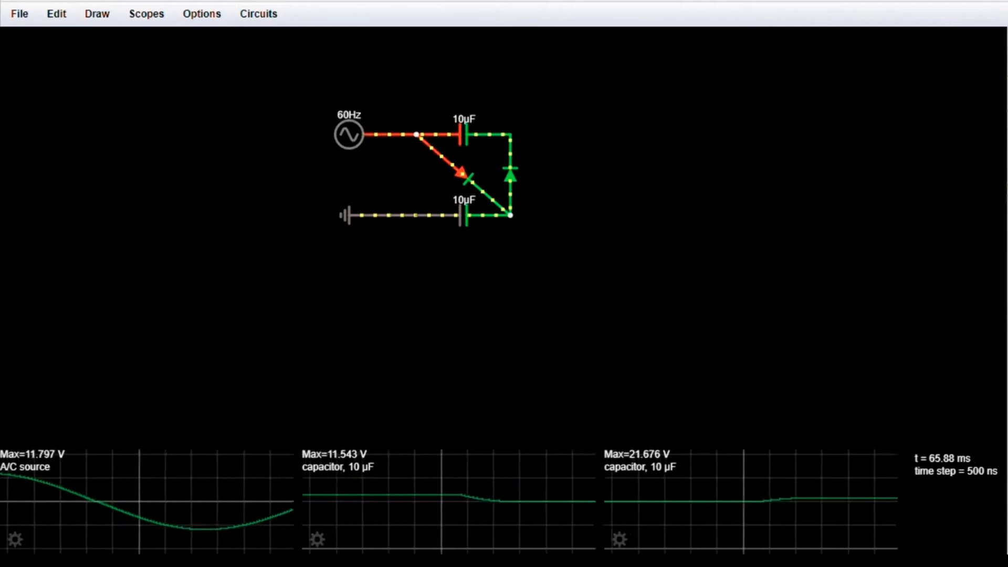
Add a diagonal diode down from the upper capacitor's free end and link it to the lower node with a duplicate of the lower 10 µF capacitor
mouse_move(682, 496)
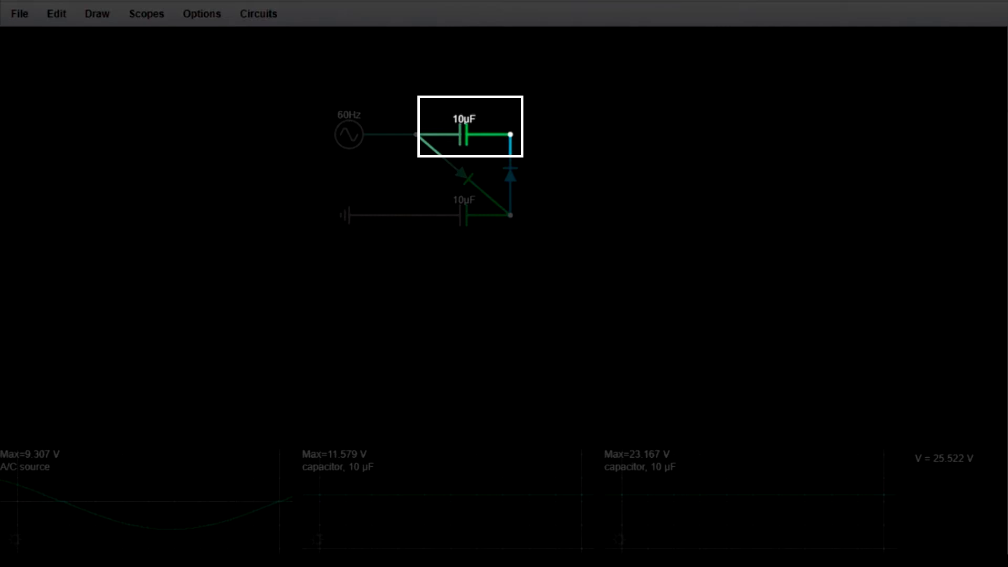
left_click_drag(510, 134, 604, 215)
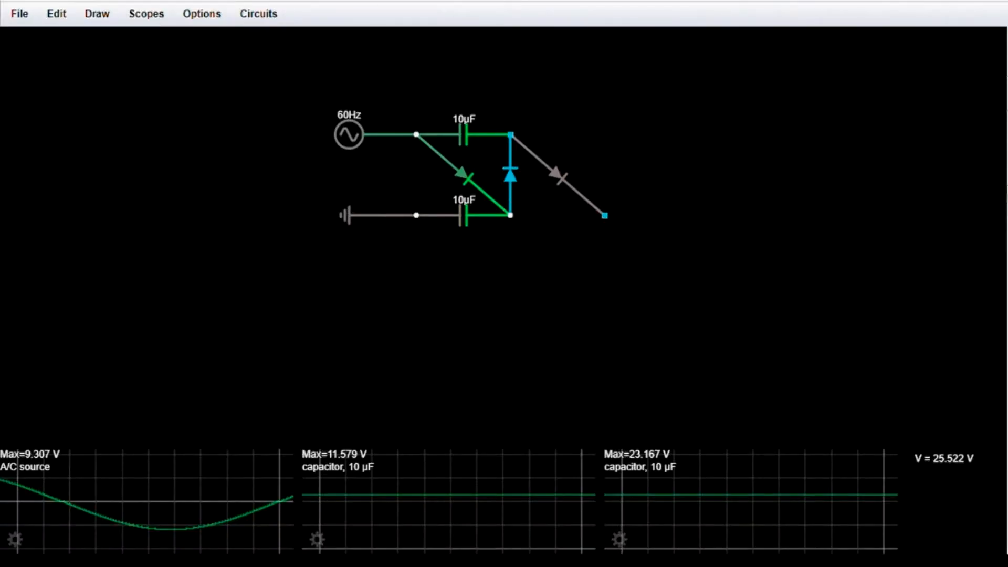
right_click(458, 216)
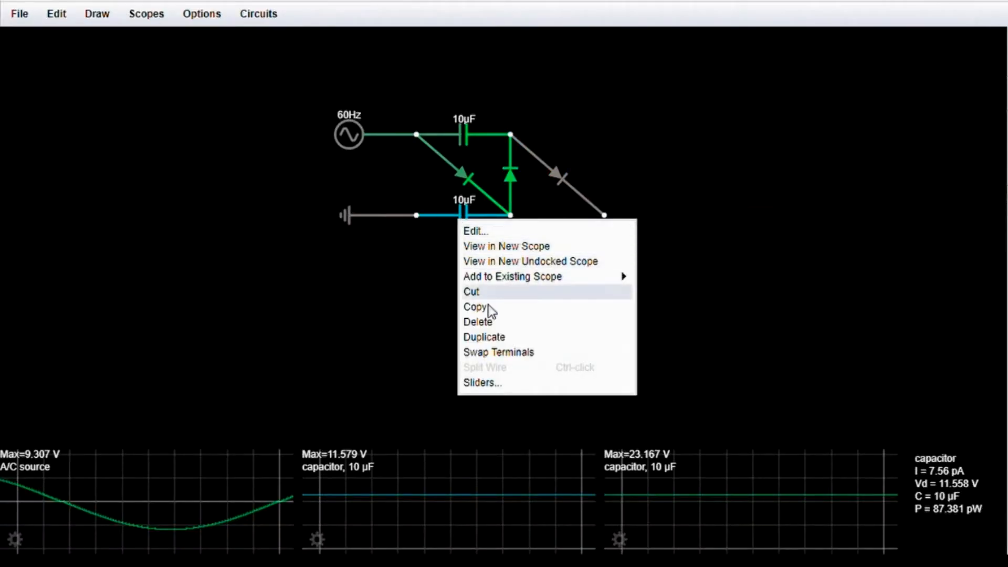
left_click(495, 339)
left_click_drag(786, 298, 625, 299)
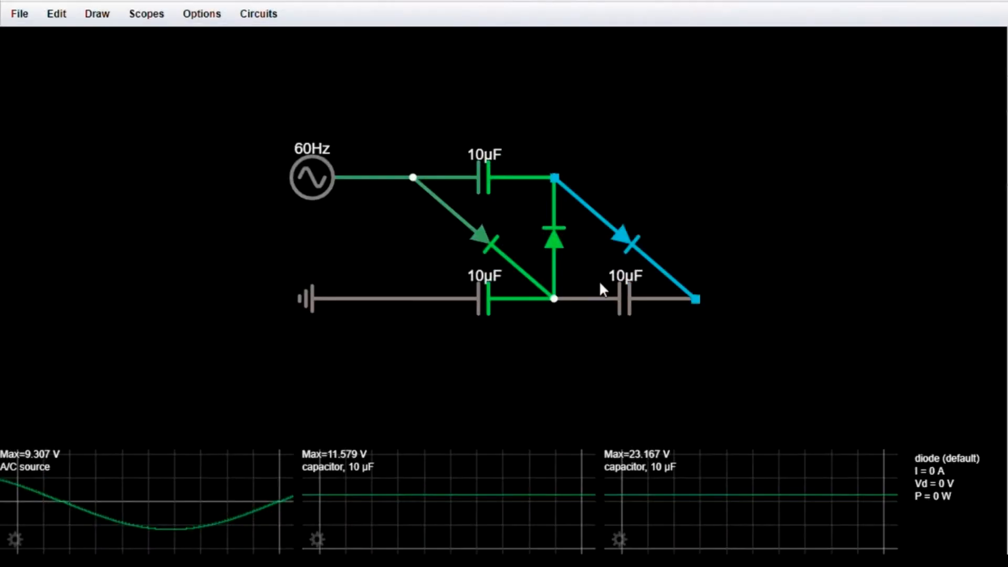
Show the duplicated lower capacitor in a new docked scope and run the simulation to observe its voltage
right_click(615, 297)
left_click(651, 326)
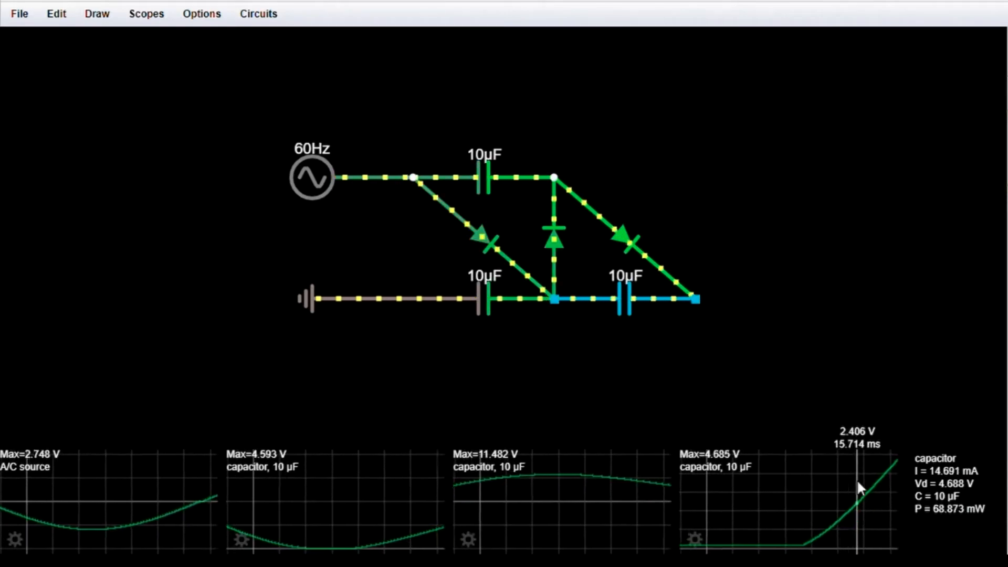
left_click(1007, 44)
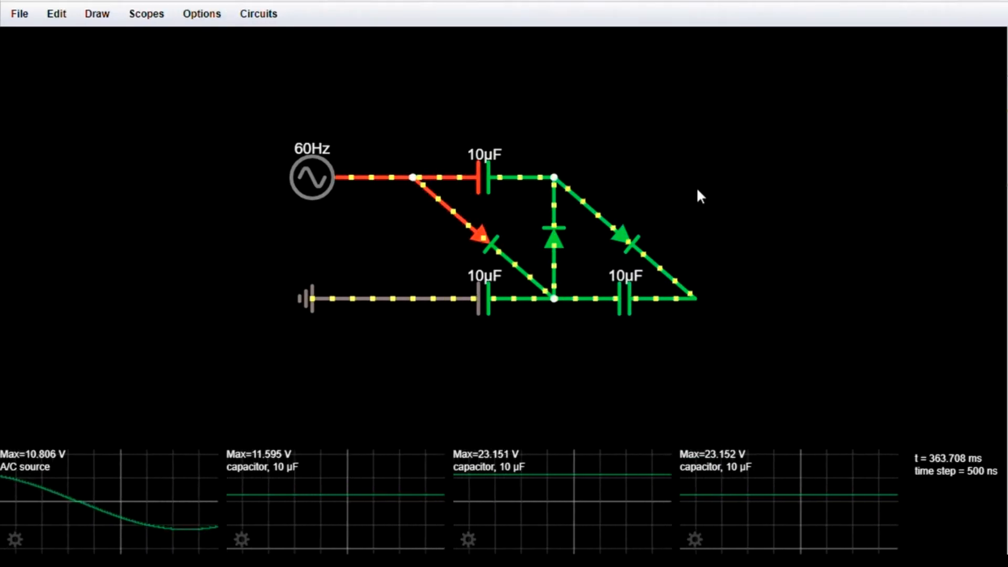
mouse_move(770, 470)
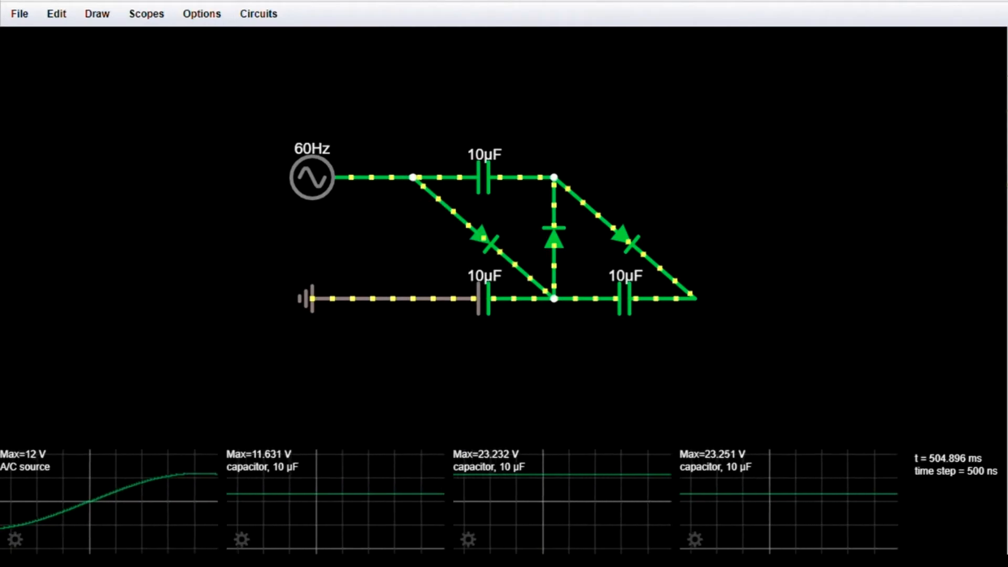
Complete the second stage with a vertical diode and a duplicate of the upper 10 µF capacitor, and restart the simulation
left_click_drag(696, 302, 695, 177)
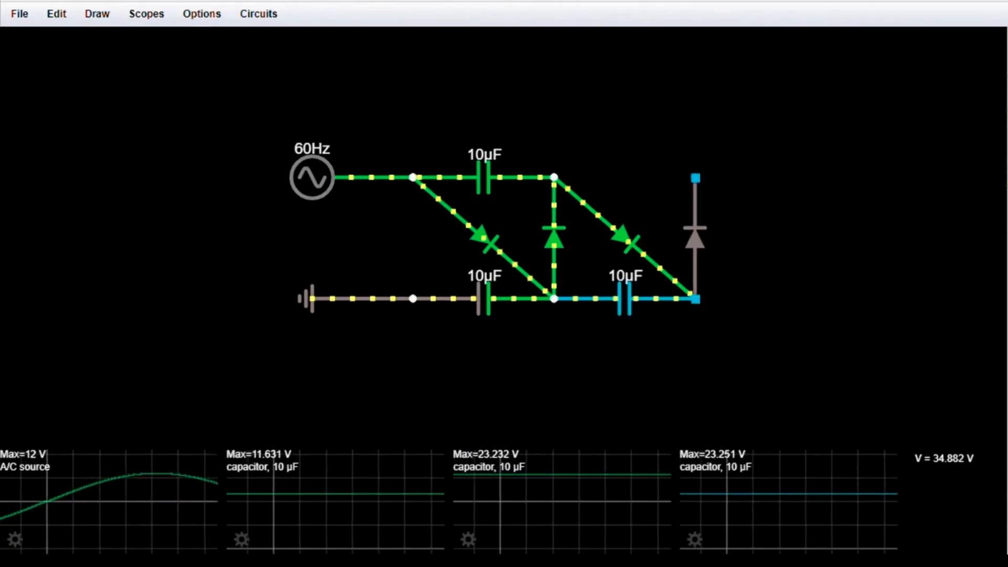
right_click(505, 187)
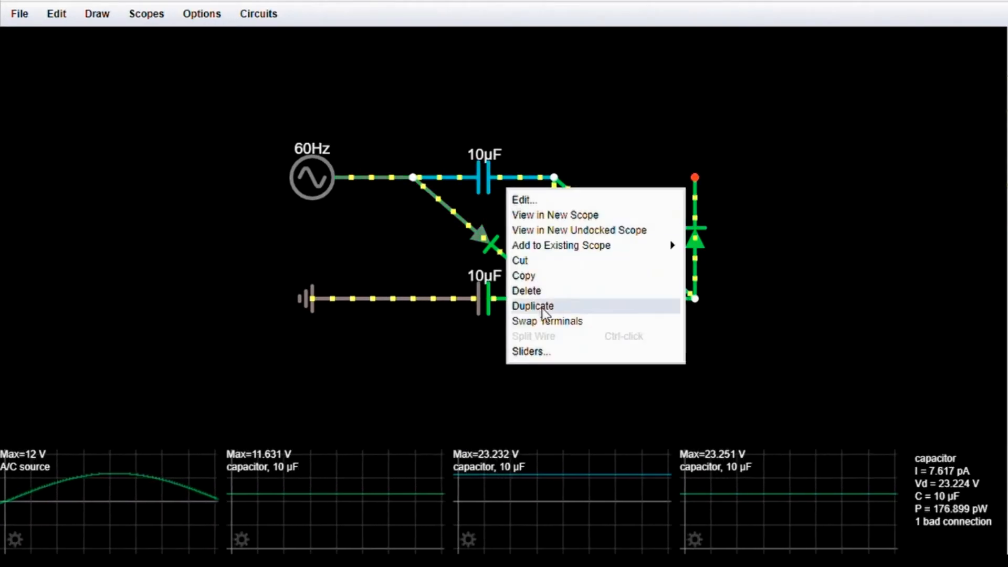
left_click(546, 306)
left_click_drag(786, 177, 625, 177)
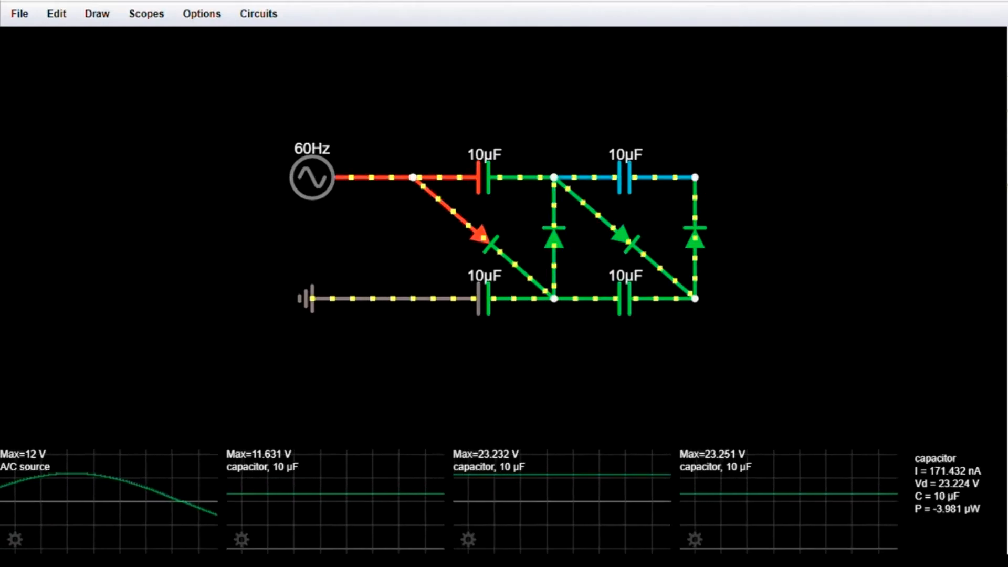
left_click(1006, 37)
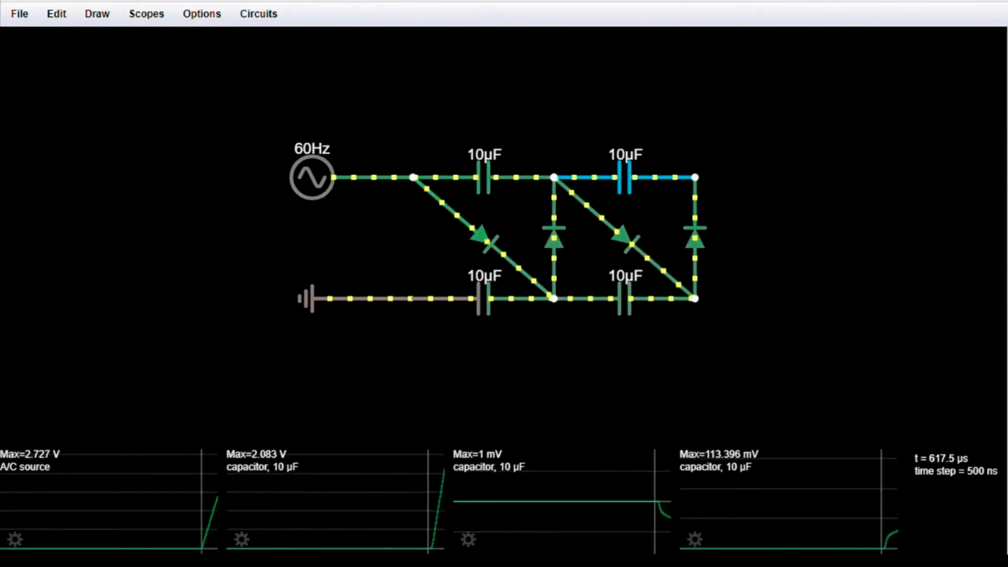
Stop the simulation and remove all four docked scopes for the source and the capacitors
left_click(1007, 38)
right_click(715, 498)
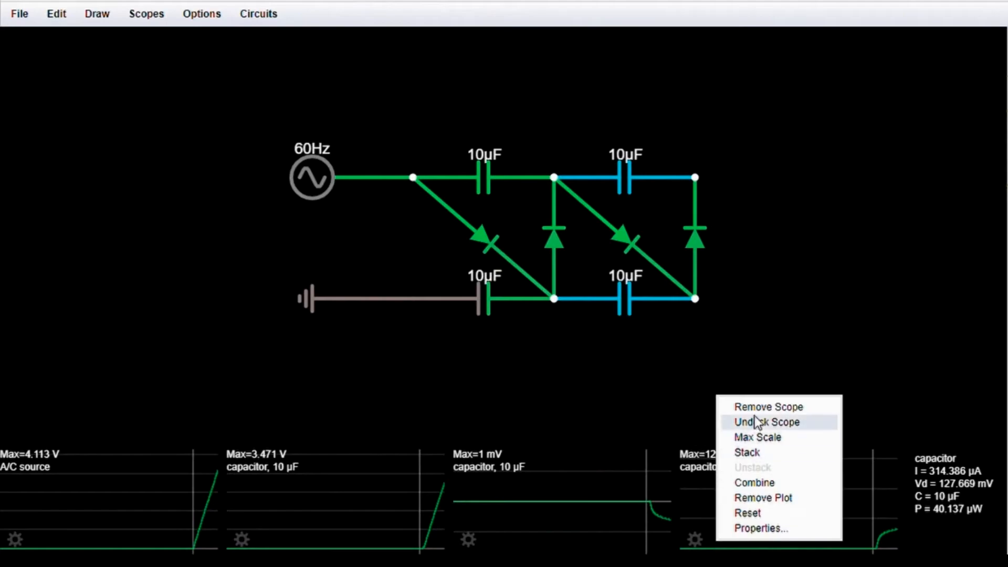
left_click(750, 405)
right_click(713, 499)
left_click(748, 405)
right_click(646, 498)
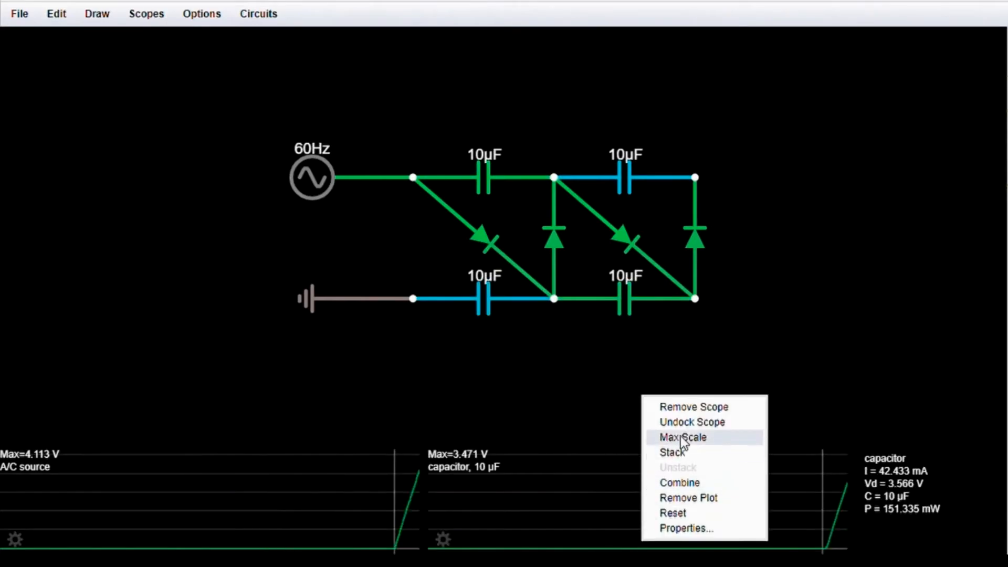
left_click(677, 407)
right_click(562, 498)
left_click(600, 411)
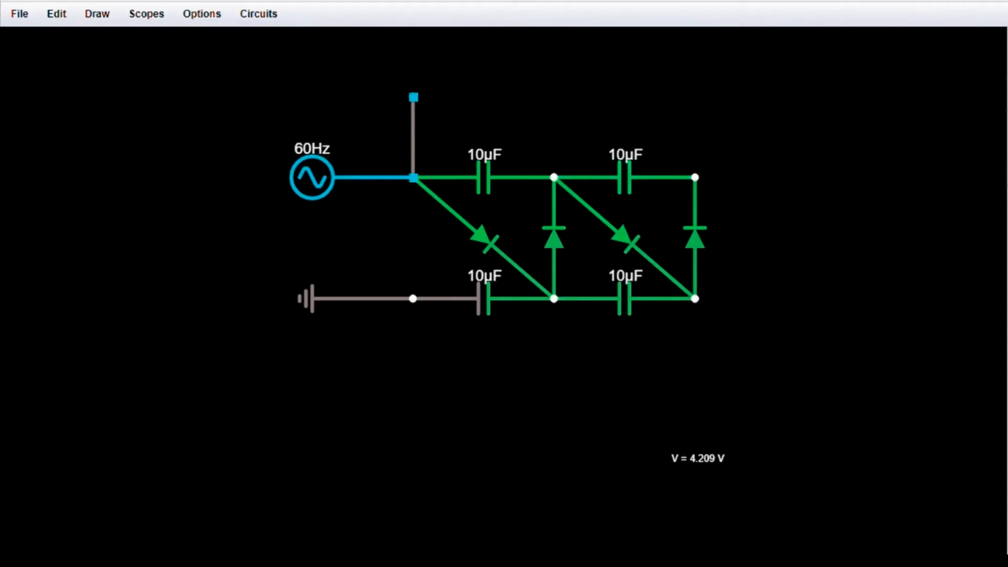
Extend wires upward from the input node and the upper end node and connect a voltmeter between them
left_click_drag(695, 117, 695, 97)
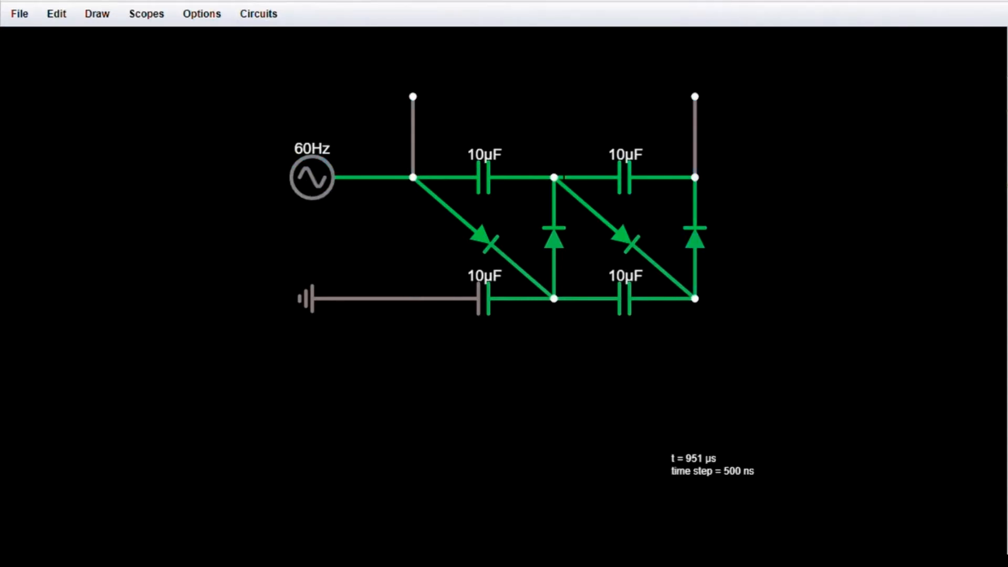
left_click(111, 17)
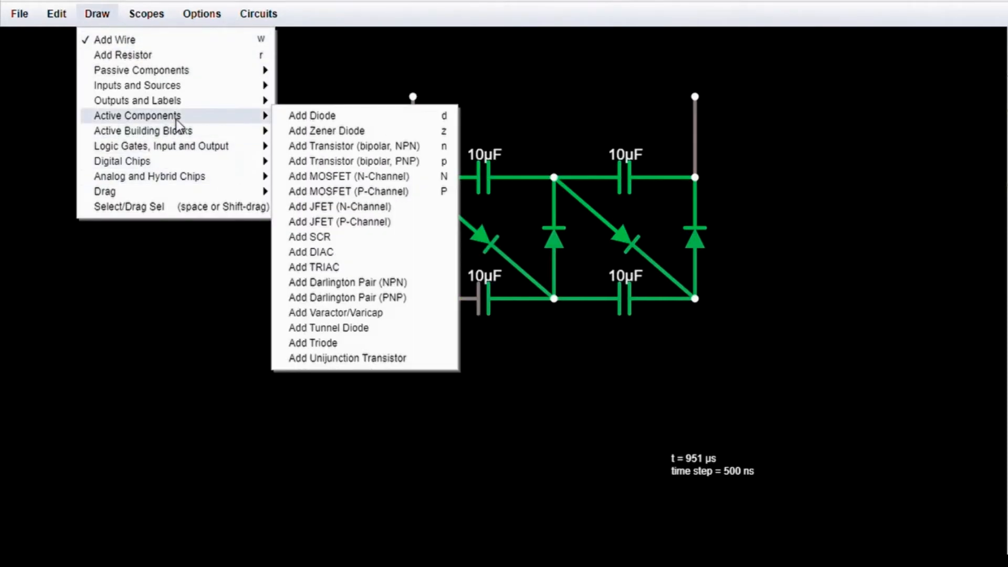
mouse_move(234, 99)
left_click(338, 176)
left_click_drag(413, 97, 695, 97)
Set the simulation time step to 5 µs
left_click(204, 16)
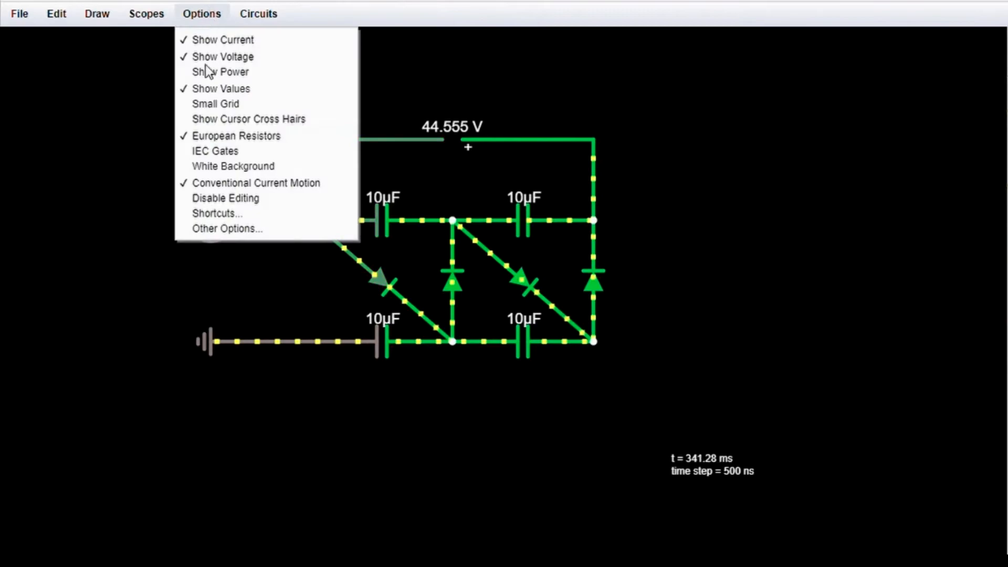
left_click(262, 232)
left_click(432, 173)
key("shift+Left")
type("u")
left_click(536, 407)
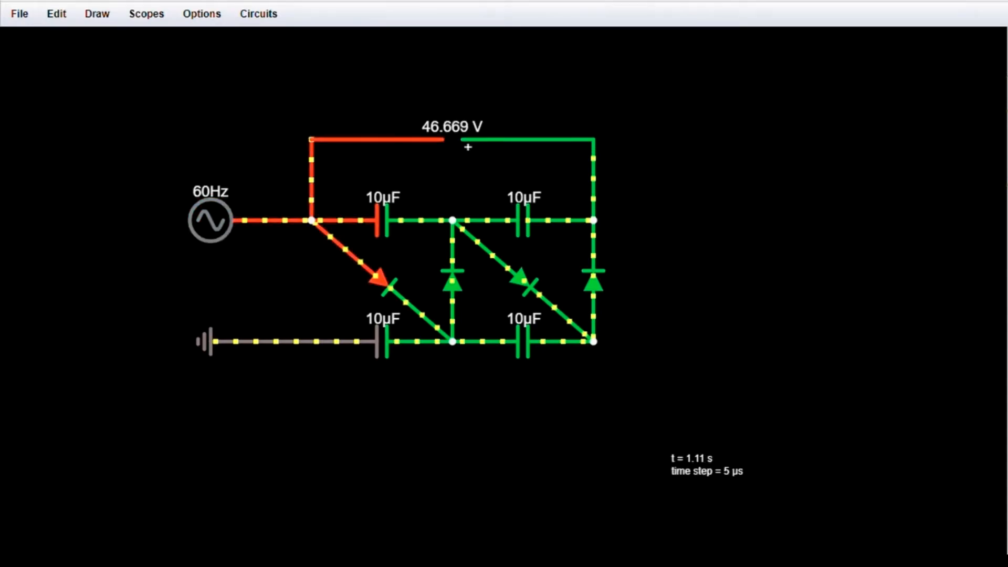
Delete the voltmeter and the two vertical wires that connected it to the circuit
right_click(464, 138)
left_click(488, 239)
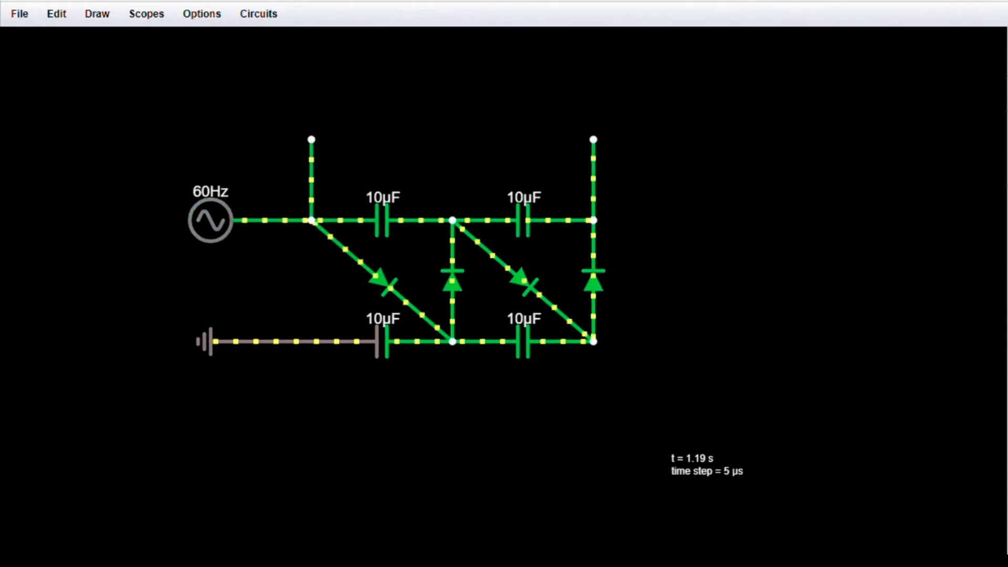
left_click(100, 16)
left_click(171, 204)
left_click_drag(263, 85, 637, 175)
key("Delete")
Copy the two diode-capacitor stages and attach the copy at the circuit's end to form four stages
left_click_drag(749, 153, 374, 399)
key("ctrl+c")
key("ctrl+v")
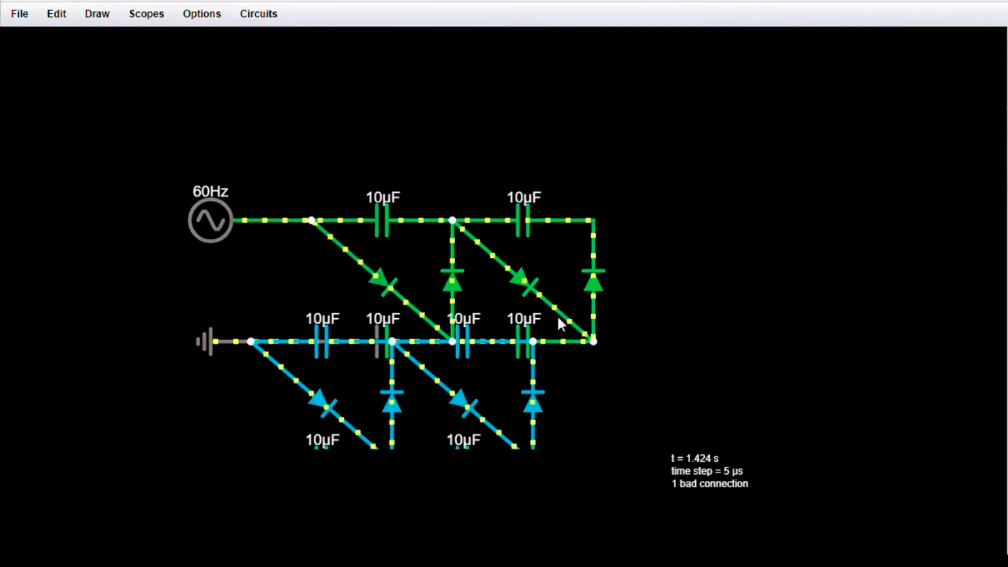
left_click_drag(677, 277, 742, 277)
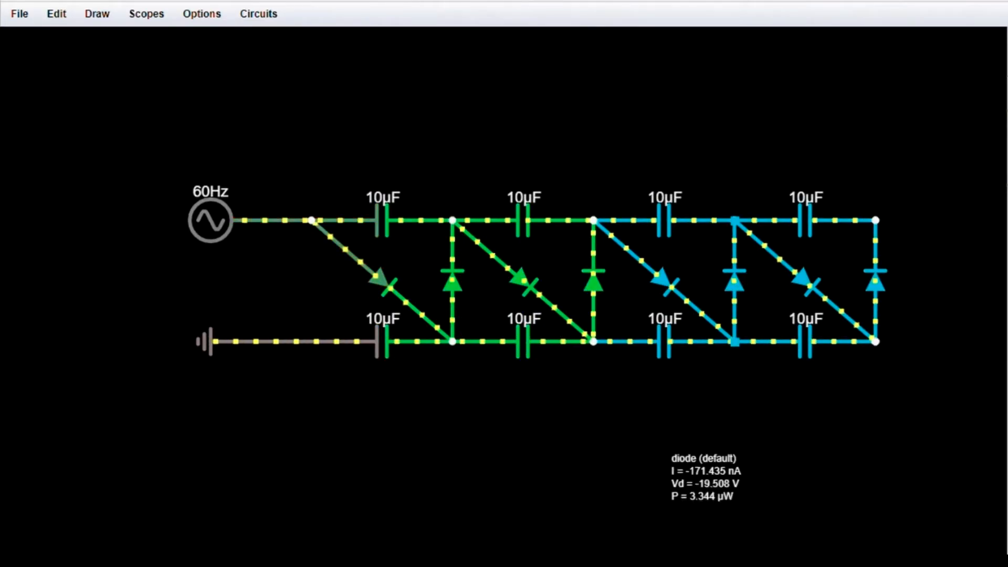
Copy all four stages and attach the copy at the circuit's end to form eight stages
left_click_drag(949, 249, 758, 253)
scroll(757, 254, "down", 3)
scroll(756, 263, "down", 3)
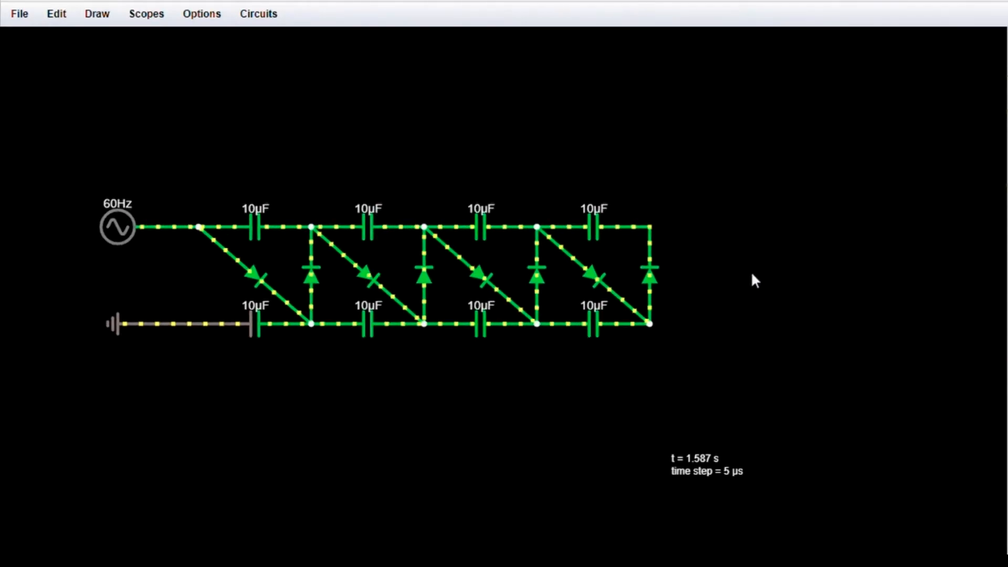
left_click_drag(742, 187, 256, 353)
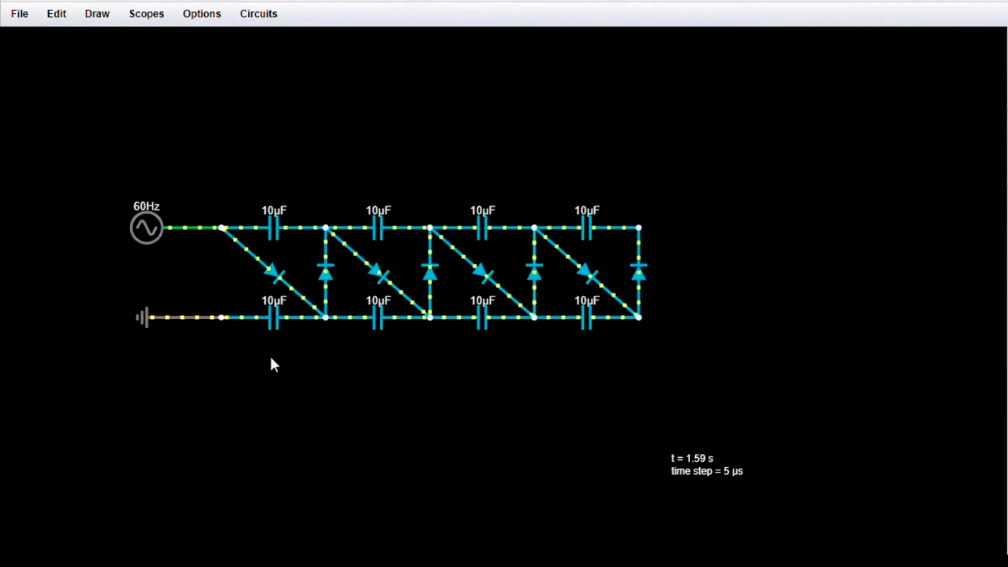
key("ctrl+c")
key("ctrl+v")
left_click_drag(106, 362, 689, 271)
left_click_drag(758, 372, 652, 378)
Add vertical wires at the input node and the eighth stage's upper end and connect a voltmeter across them
mouse_move(114, 233)
left_mouse_down()
mouse_move(115, 158)
mouse_move(114, 173)
left_mouse_up()
mouse_move(949, 233)
left_mouse_down()
mouse_move(963, 143)
mouse_move(949, 157)
left_mouse_up()
left_click(97, 14)
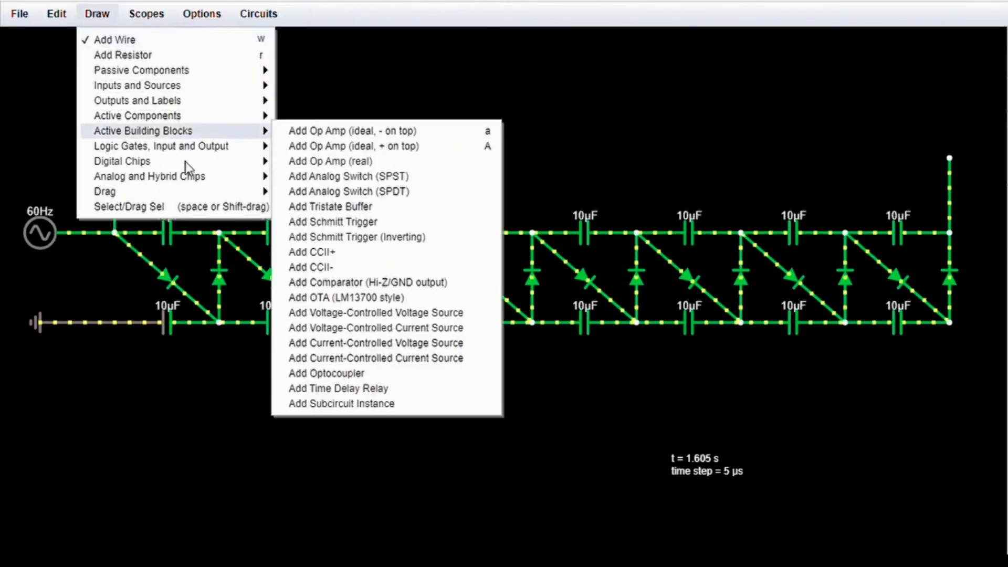
mouse_move(239, 102)
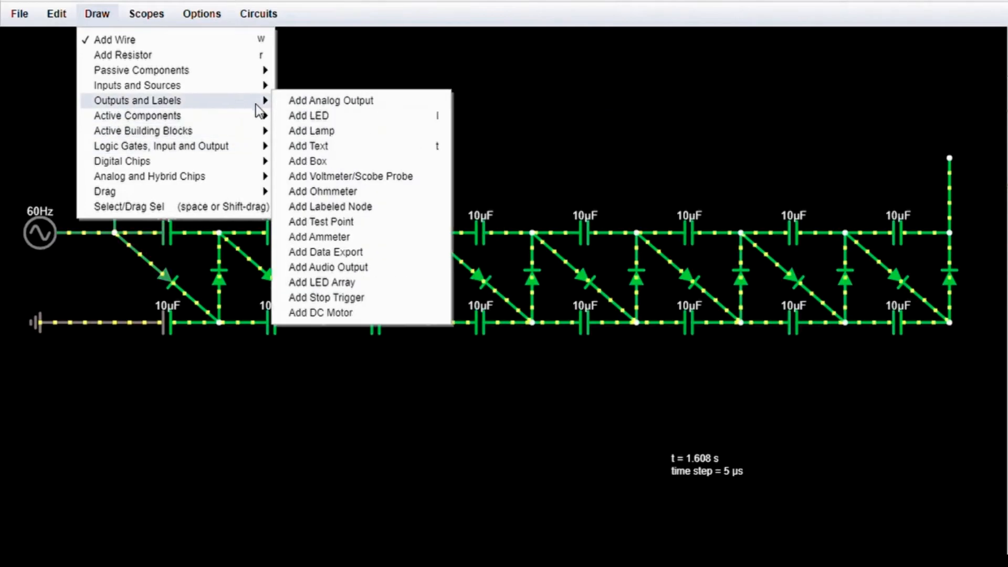
left_click(346, 176)
mouse_move(949, 157)
left_mouse_down()
mouse_move(115, 128)
mouse_move(115, 173)
left_mouse_up()
left_click_drag(949, 158, 949, 173)
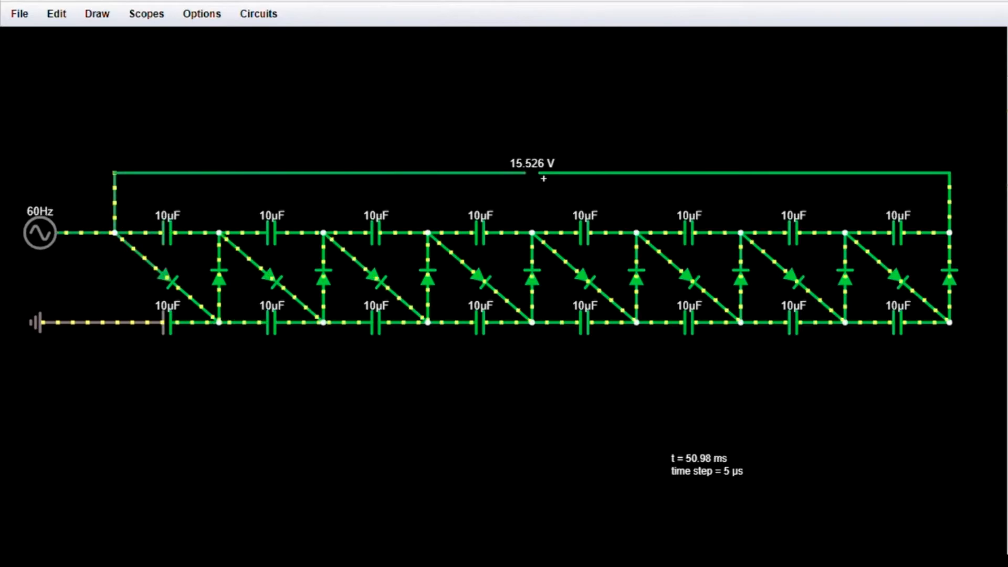
Set the simulation time step to 500 µs
left_click(202, 16)
left_click(225, 228)
left_click(423, 179)
type("00")
left_click(536, 407)
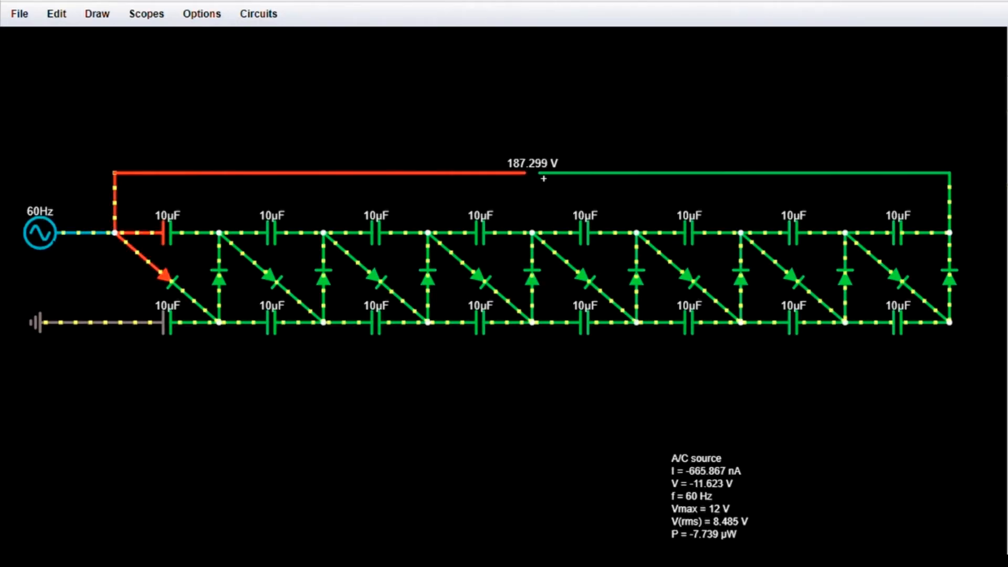
Review the AC source's maximum voltage in its component properties
right_click(41, 238)
left_click(67, 250)
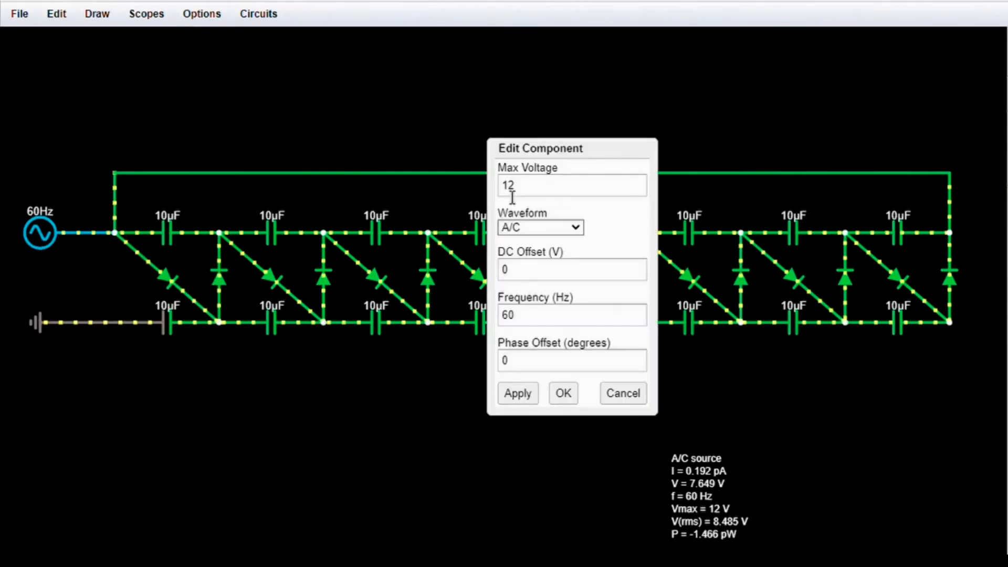
left_click_drag(551, 146, 527, 222)
double_click(502, 270)
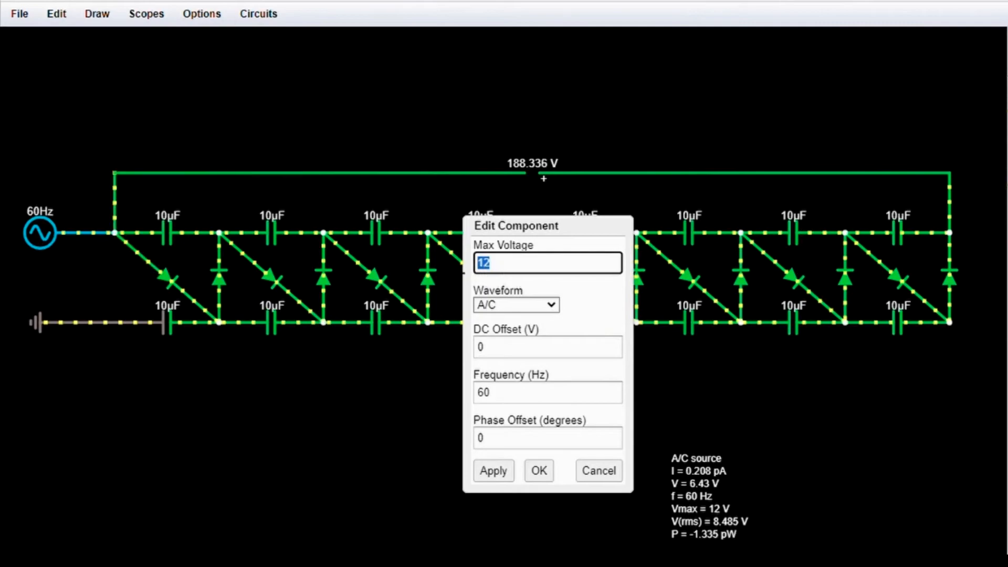
left_click(540, 472)
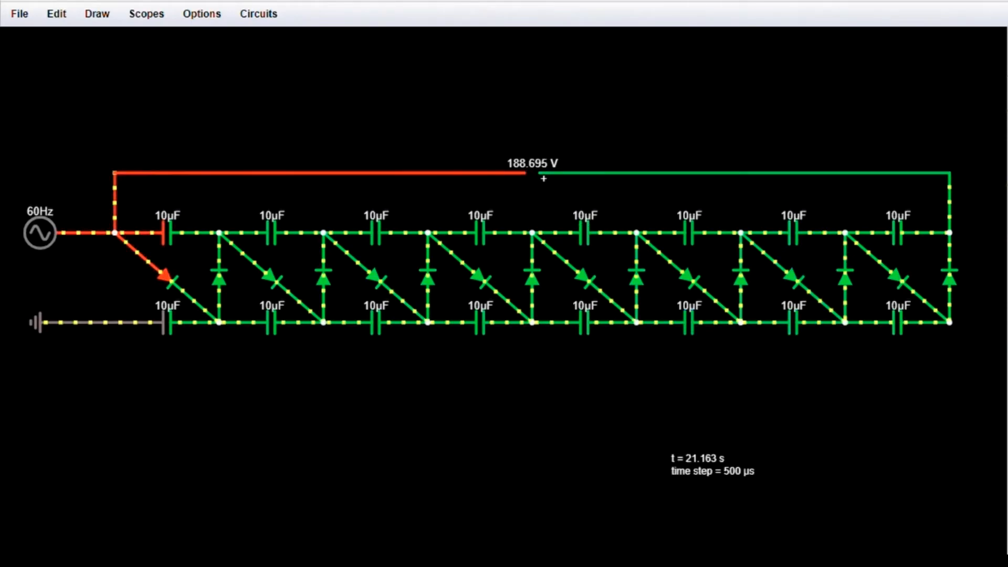
Delete the voltmeter with its connecting wires and all stages beyond the second
left_click(94, 14)
left_click(136, 204)
mouse_move(92, 127)
left_mouse_down()
mouse_move(673, 194)
mouse_move(987, 200)
mouse_move(974, 196)
left_mouse_up()
key("Delete")
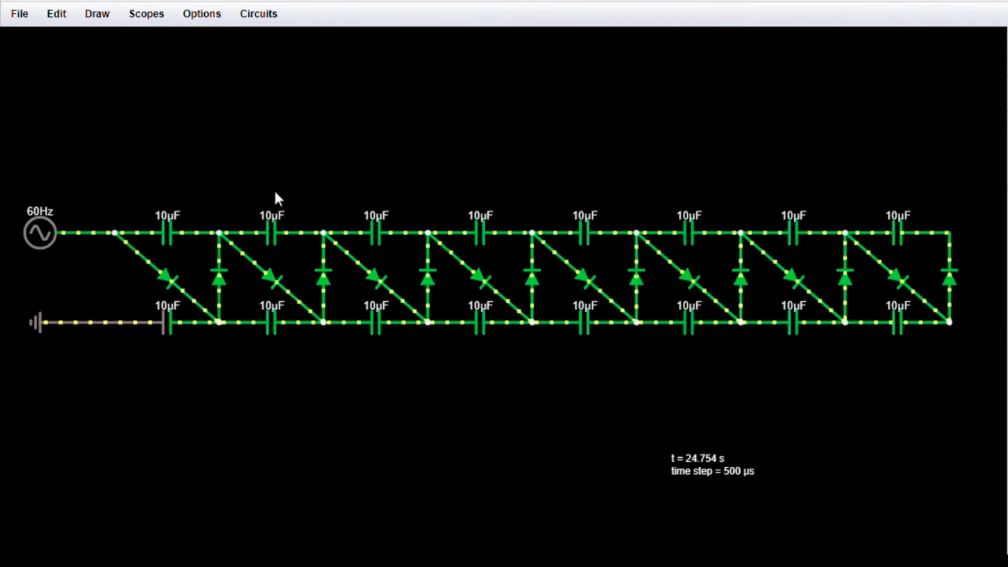
left_click_drag(389, 151, 999, 364)
key("Delete")
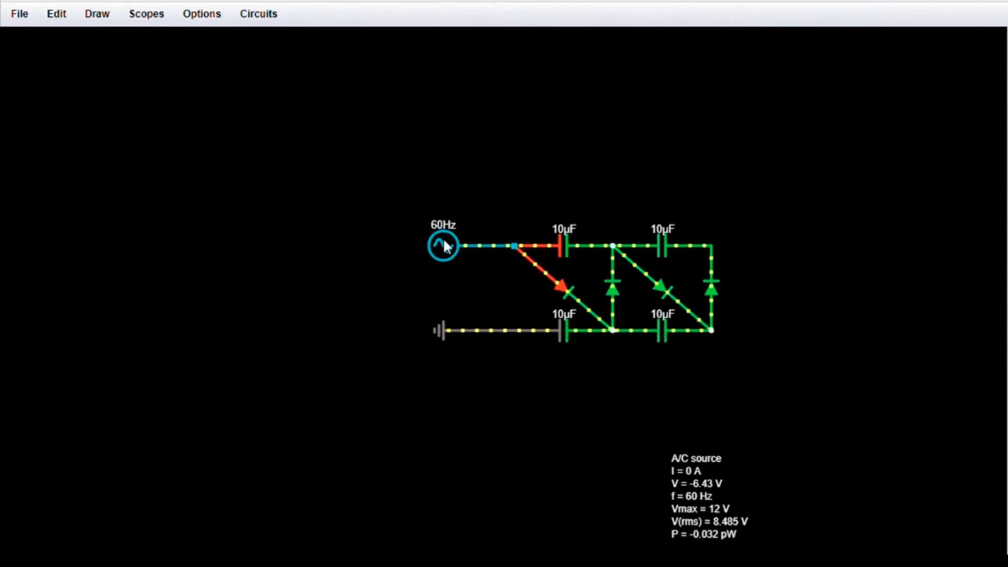
Delete the AC source and reposition the ground so it points down from the lower capacitor's free end
right_click(444, 245)
left_click(351, 245)
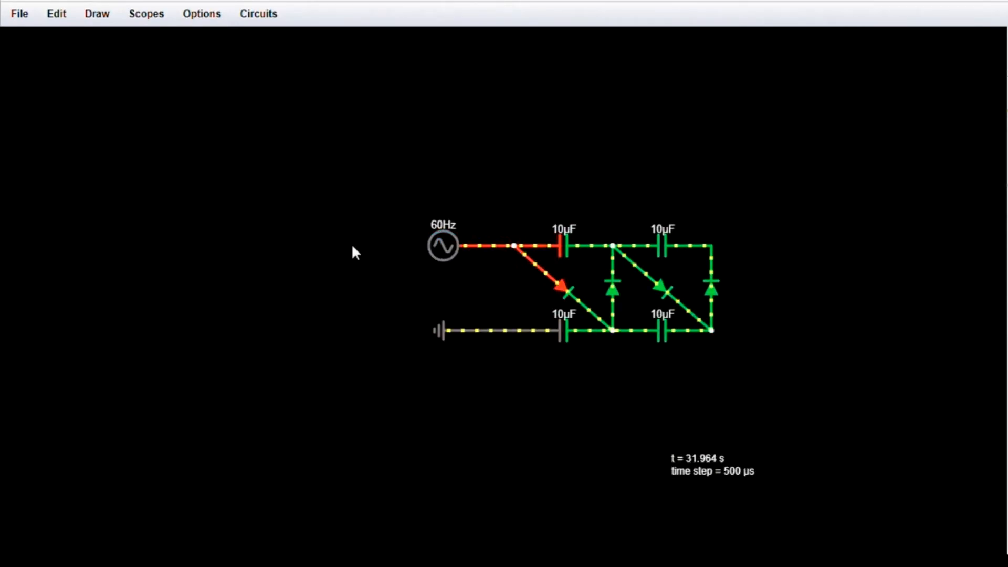
right_click(449, 248)
left_click(468, 349)
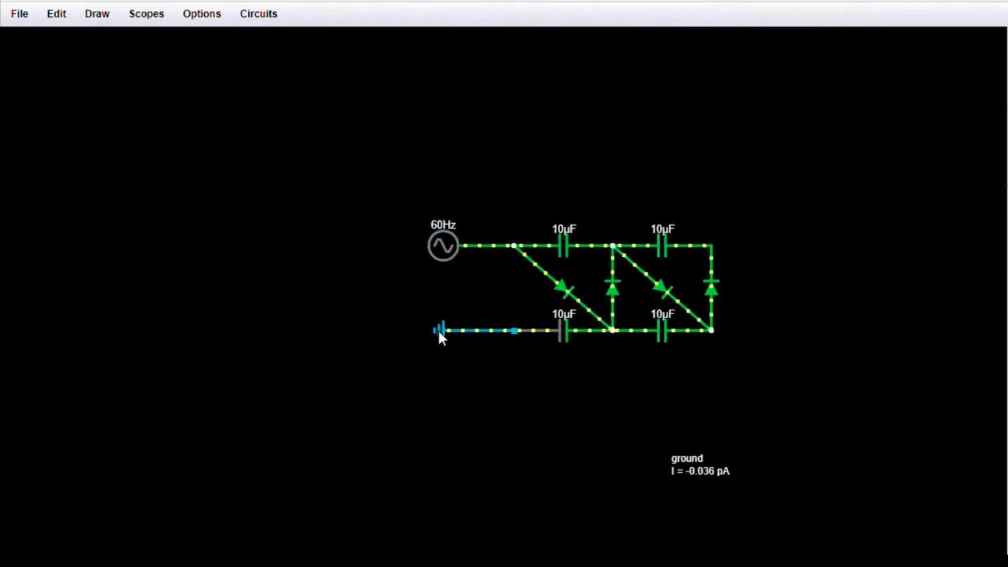
right_click(447, 236)
left_click(470, 339)
left_click_drag(443, 332, 509, 391)
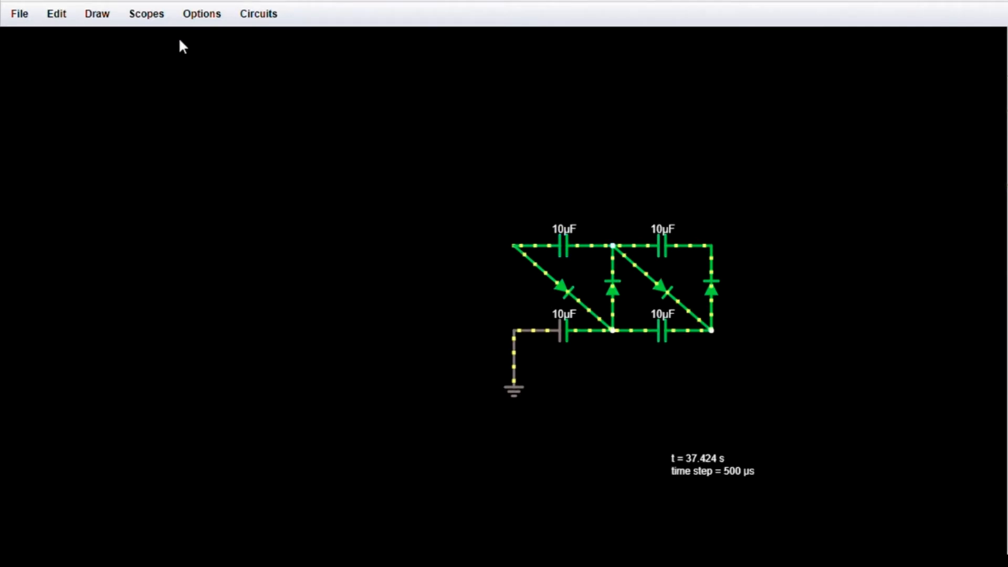
Add a horizontal square wave source to the input node where the AC source was
left_click(98, 19)
mouse_move(223, 99)
left_click(354, 160)
left_click_drag(514, 245, 443, 245)
Set the square wave source to 12 V maximum voltage and 1 kHz, accepting the time step adjustment
right_click(445, 247)
left_click(462, 259)
left_click(525, 168)
left_click_drag(509, 296, 500, 297)
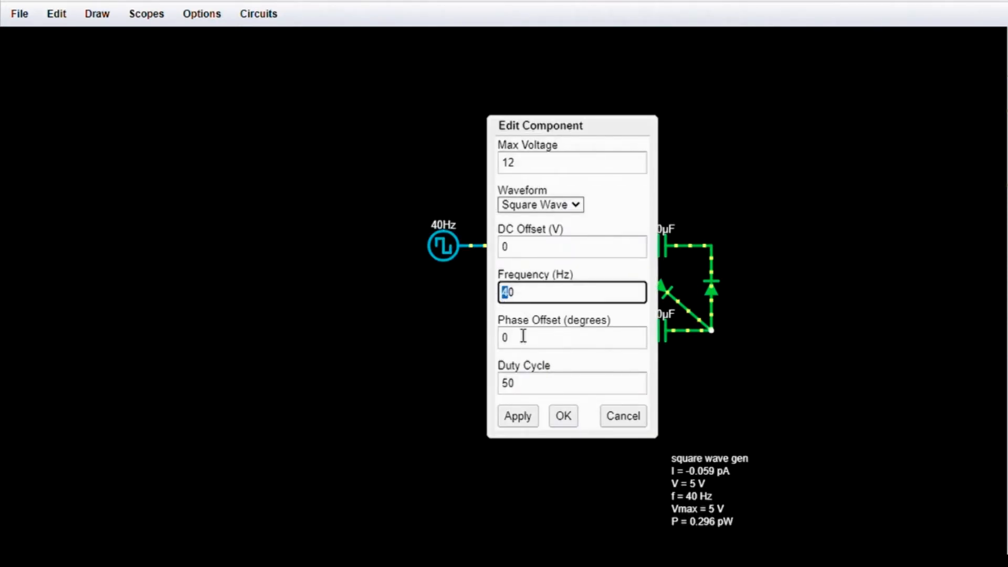
type("6")
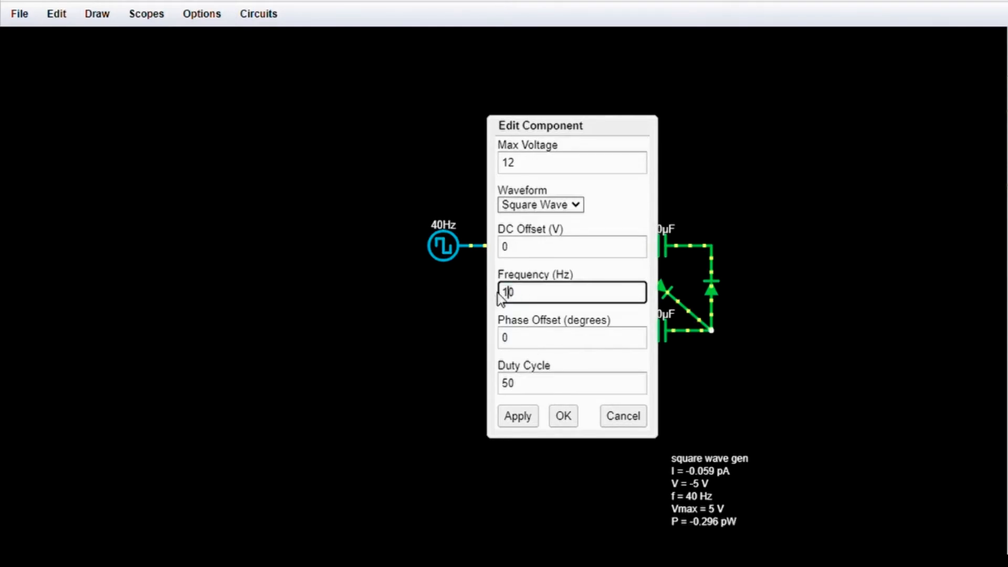
left_click(572, 419)
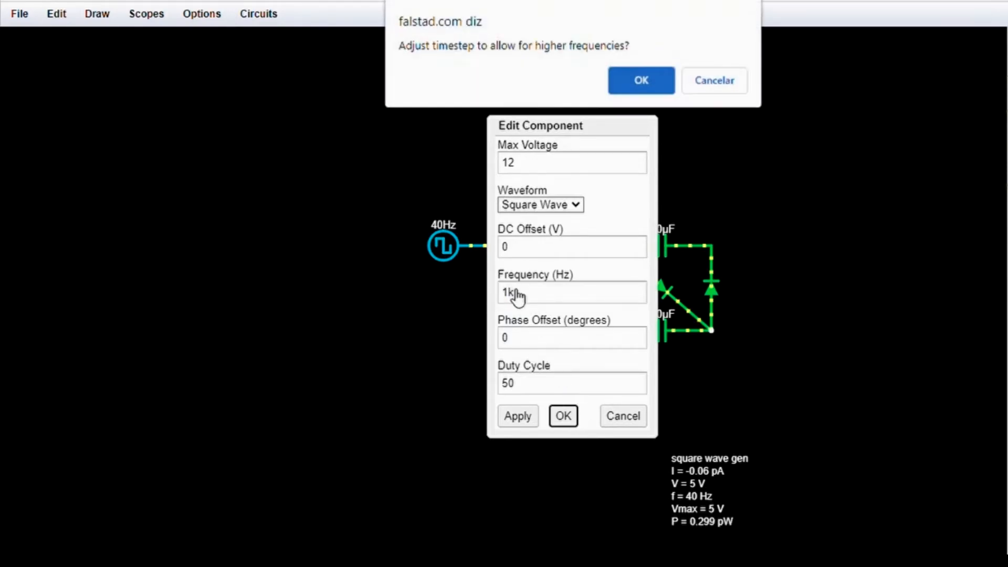
left_click(659, 83)
Return the ground to a horizontal position in line with the lower capacitors and reset the simulation
left_click_drag(514, 390, 438, 330)
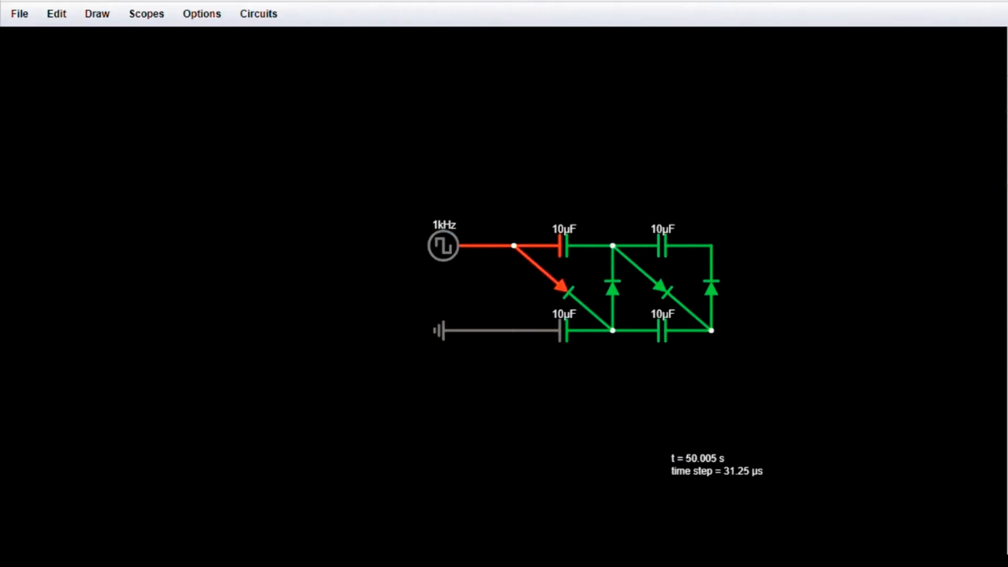
right_click(561, 331)
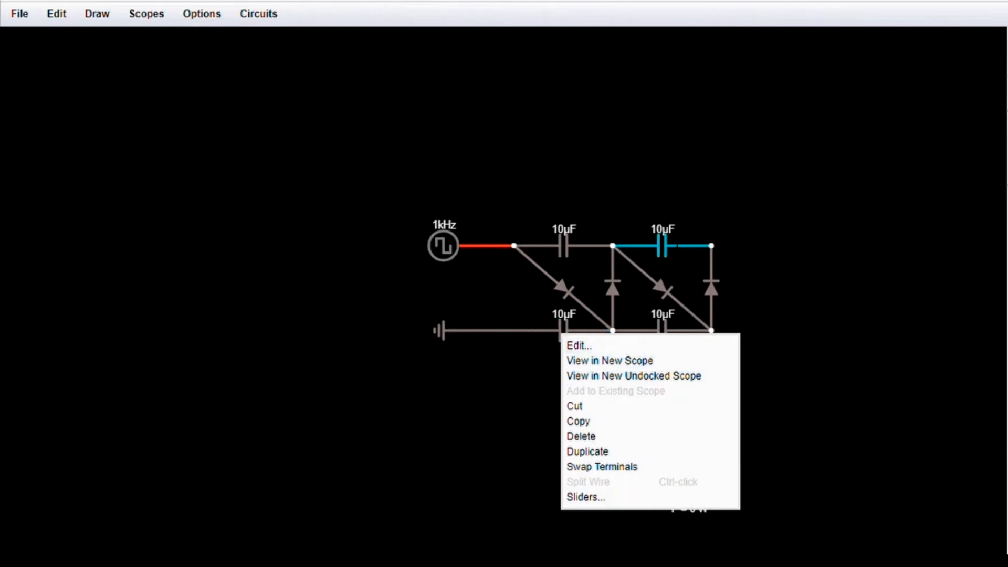
left_click(638, 231)
Add a resistor above the two stages, wired to the input node and the upper end node
left_click_drag(514, 246, 514, 231)
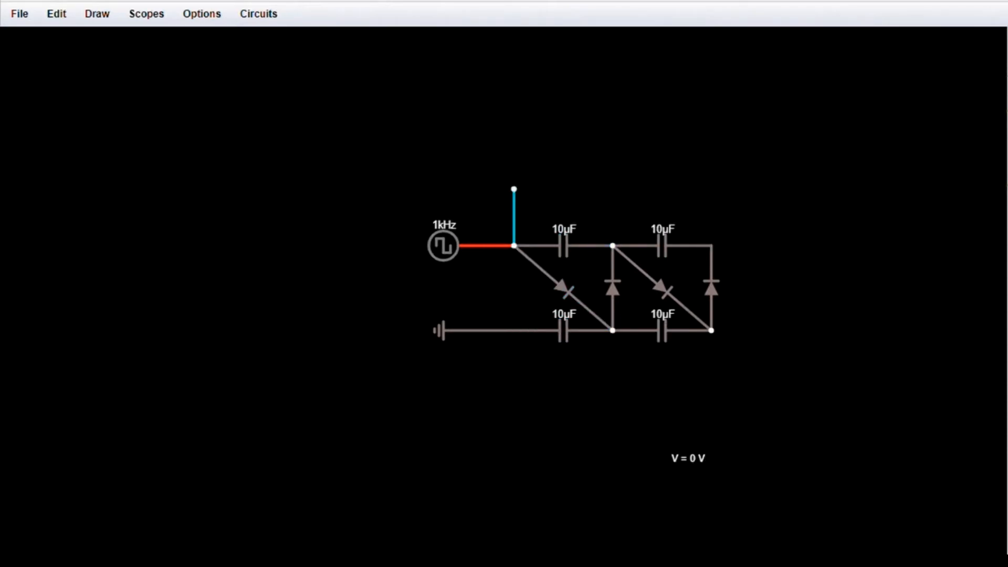
key("r")
left_click_drag(514, 189, 712, 189)
left_click_drag(711, 231, 712, 245)
Set the resistor's resistance to 1M ohms
right_click(613, 189)
left_click(632, 205)
left_click(521, 278)
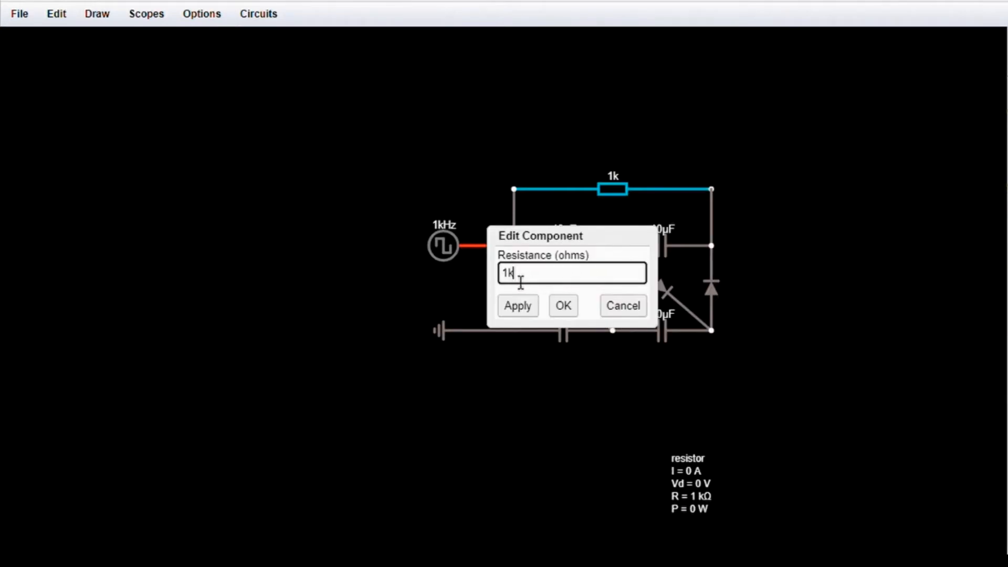
type("1M")
key("Return")
Show the 1 MΩ resistor in a new docked scope while simulating, and swap the resistor's terminals
right_click(615, 190)
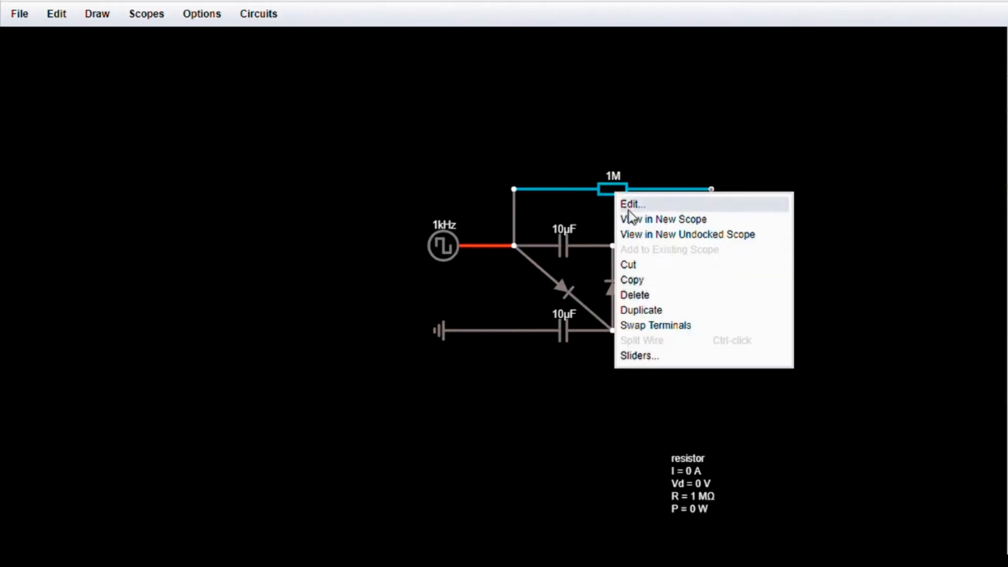
left_click(646, 219)
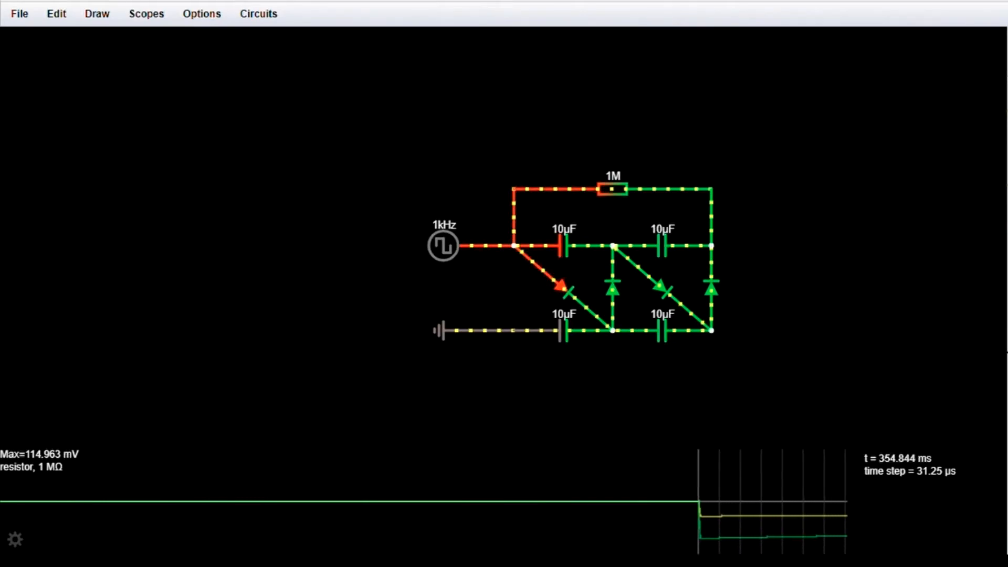
mouse_move(782, 535)
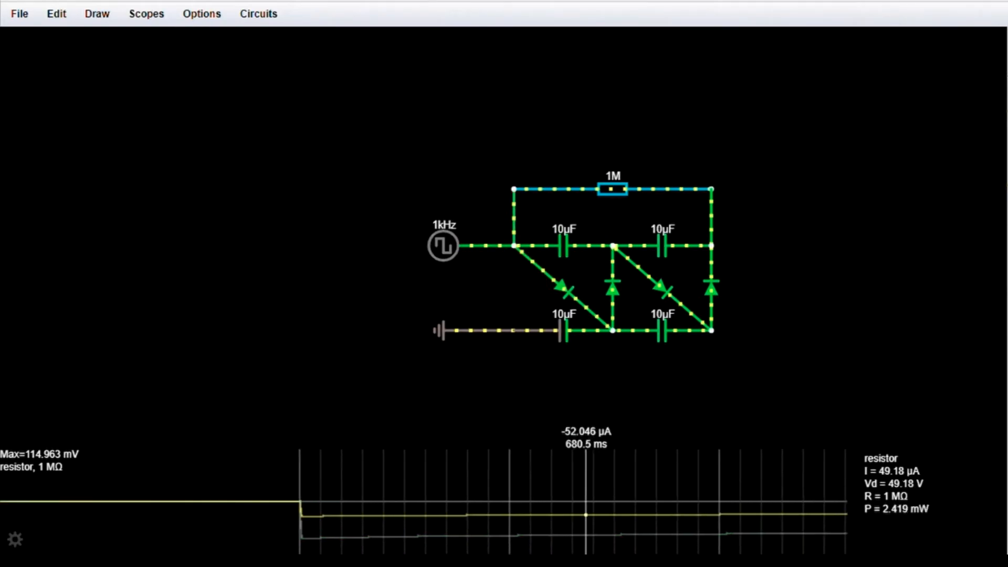
right_click(605, 190)
left_click(630, 325)
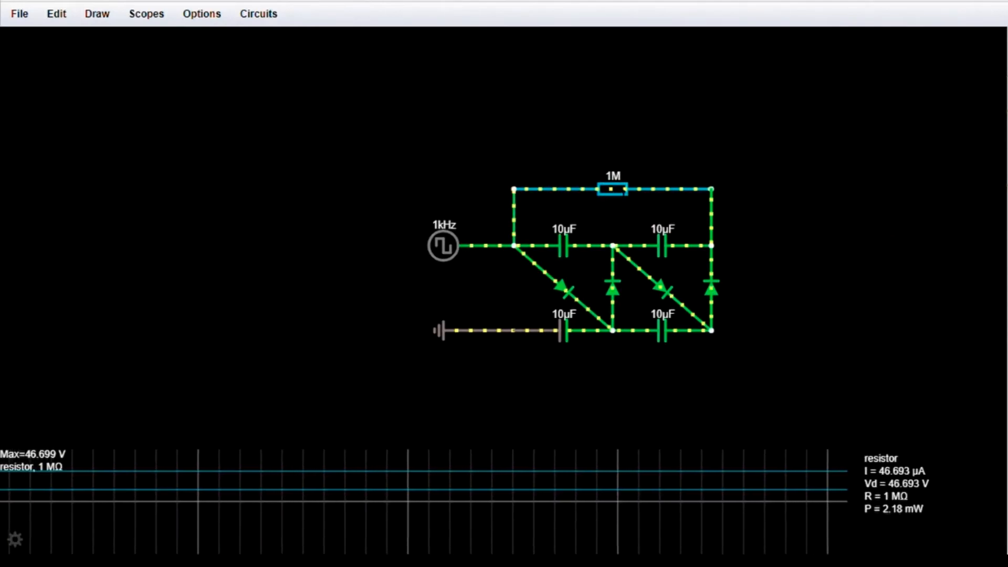
Start a blank circuit and place a 555 timer in it
right_click(612, 189)
left_click(97, 13)
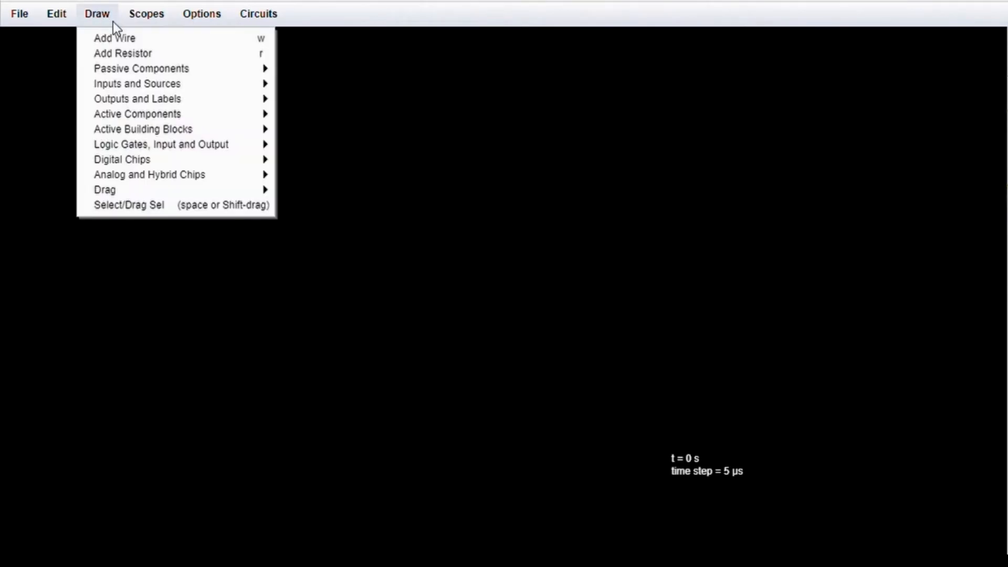
mouse_move(212, 131)
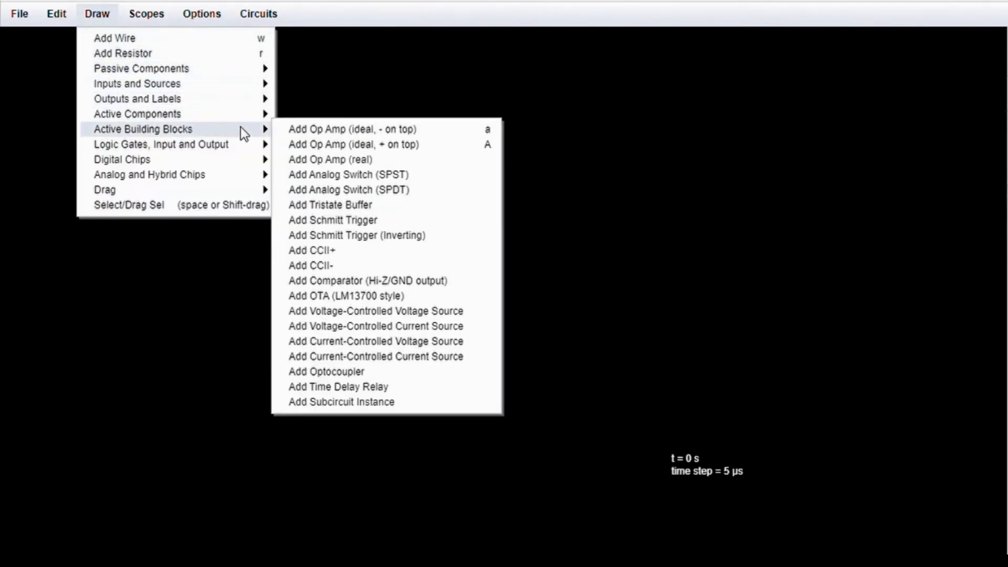
mouse_move(258, 147)
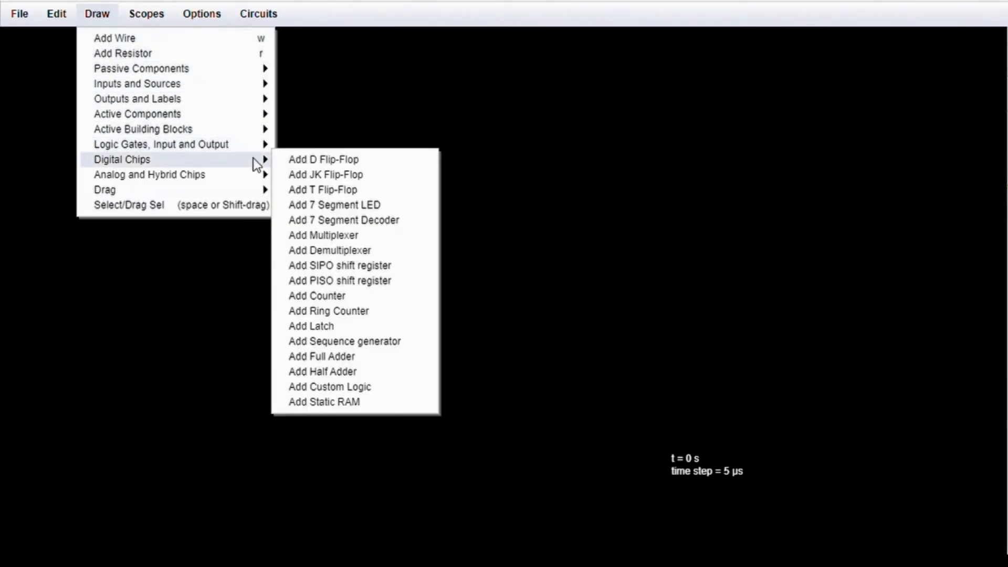
mouse_move(239, 117)
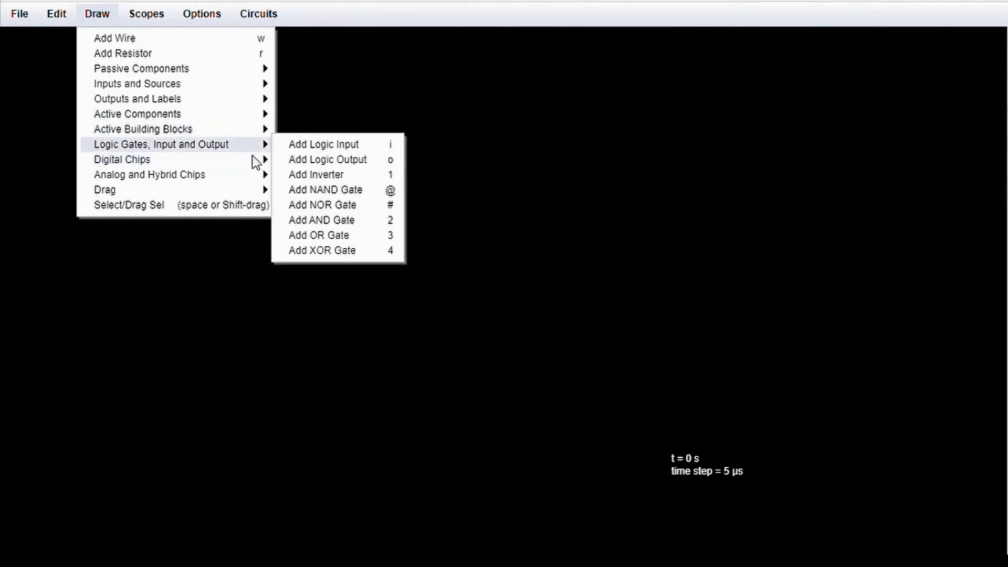
mouse_move(257, 175)
left_click(328, 175)
left_click_drag(201, 215, 256, 190)
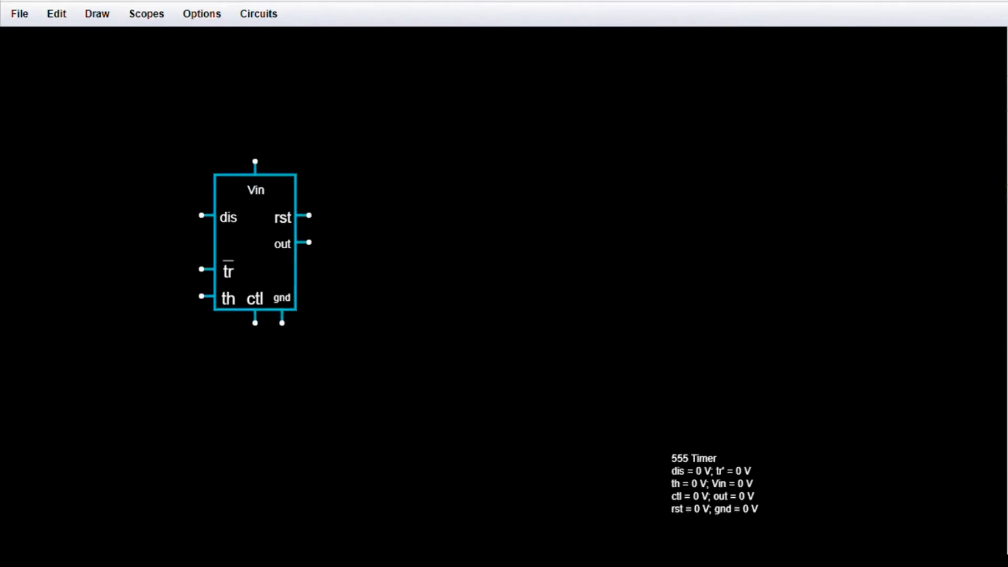
Wire the timer's reset pin to Vin and supply that node from a voltage source set to 12 V
left_click_drag(309, 149, 309, 162)
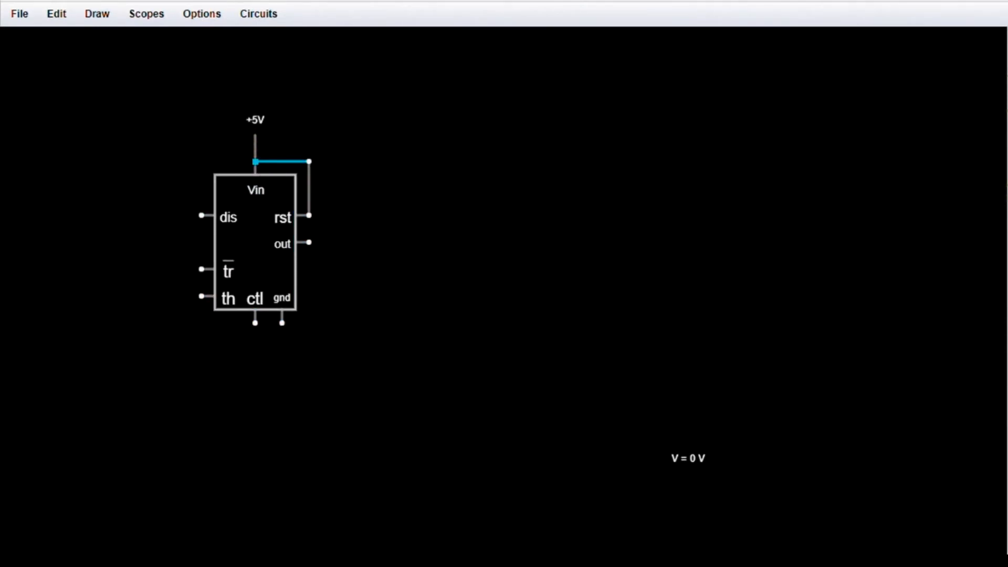
right_click(253, 110)
left_click(265, 124)
double_click(518, 234)
type("12")
left_click(563, 347)
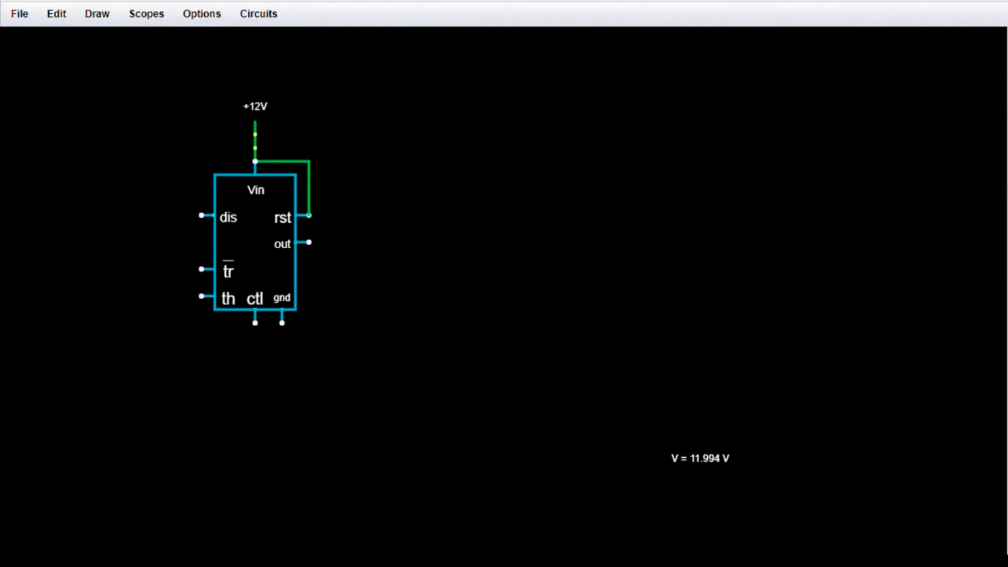
Add a 1k resistor running down from the timer's out pin and a 1 µF capacitor below its gnd pin
left_click_drag(309, 242, 309, 376)
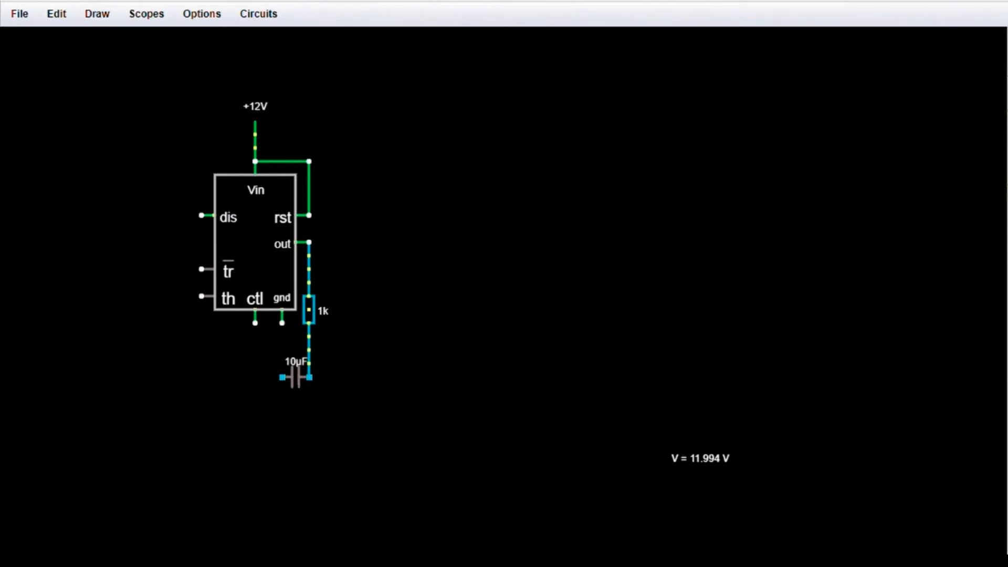
left_click_drag(281, 337, 282, 323)
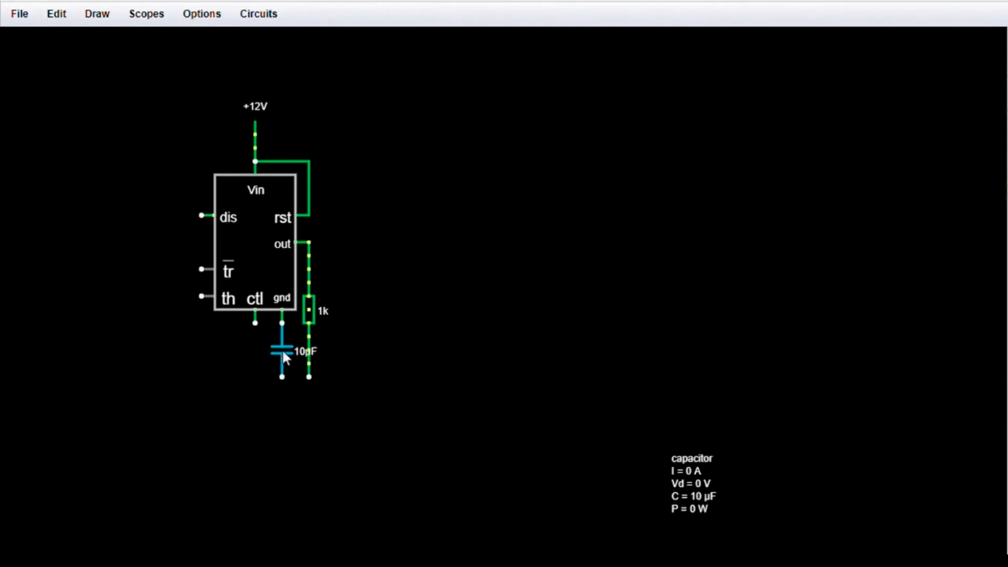
right_click(281, 348)
left_click(300, 358)
left_click(524, 245)
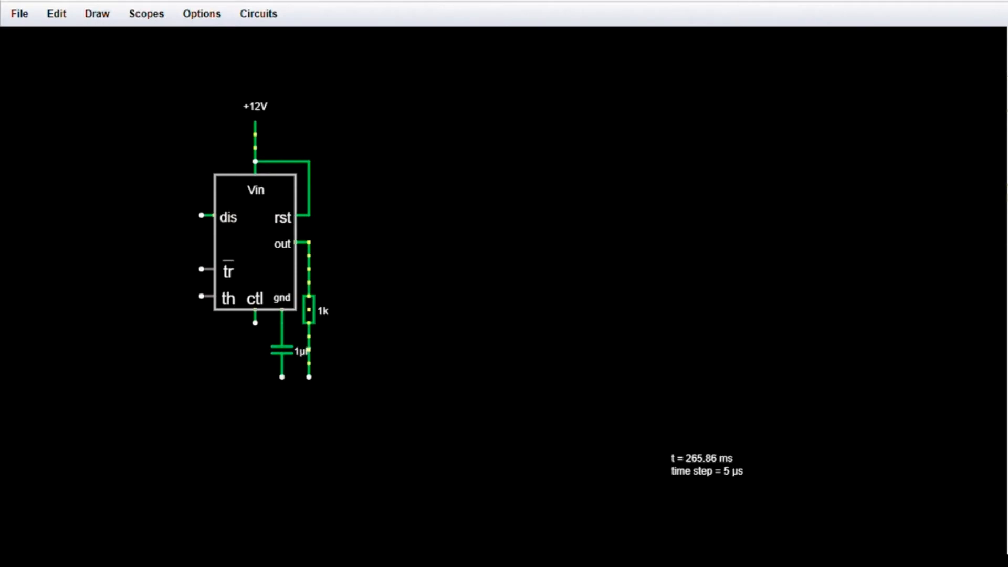
Wire the resistor and capacitor's lower ends to the timer's trigger and threshold pins, and connect its gnd pin to ground
mouse_move(308, 376)
left_mouse_down()
mouse_move(202, 377)
mouse_move(202, 269)
left_mouse_up()
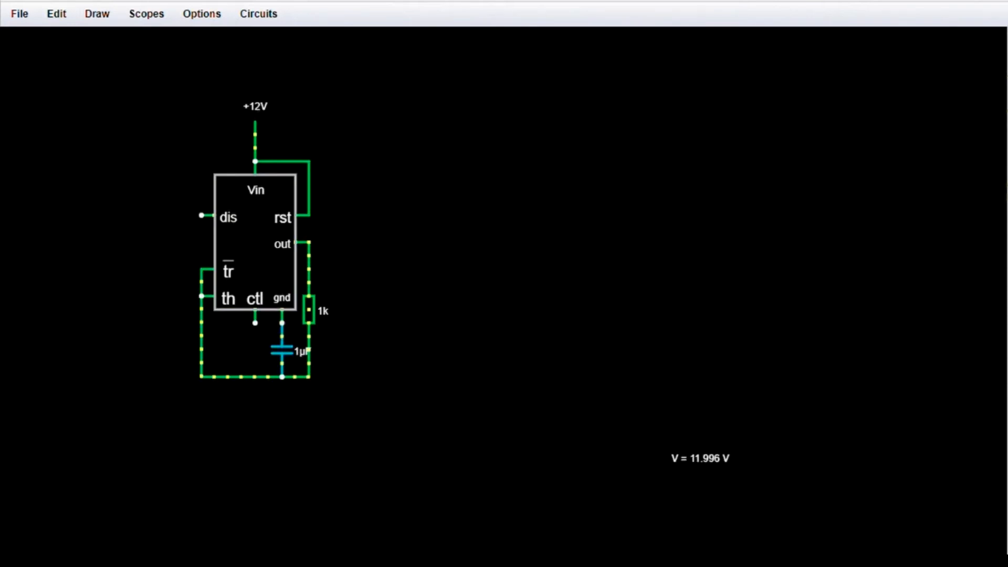
left_click_drag(281, 322, 242, 350)
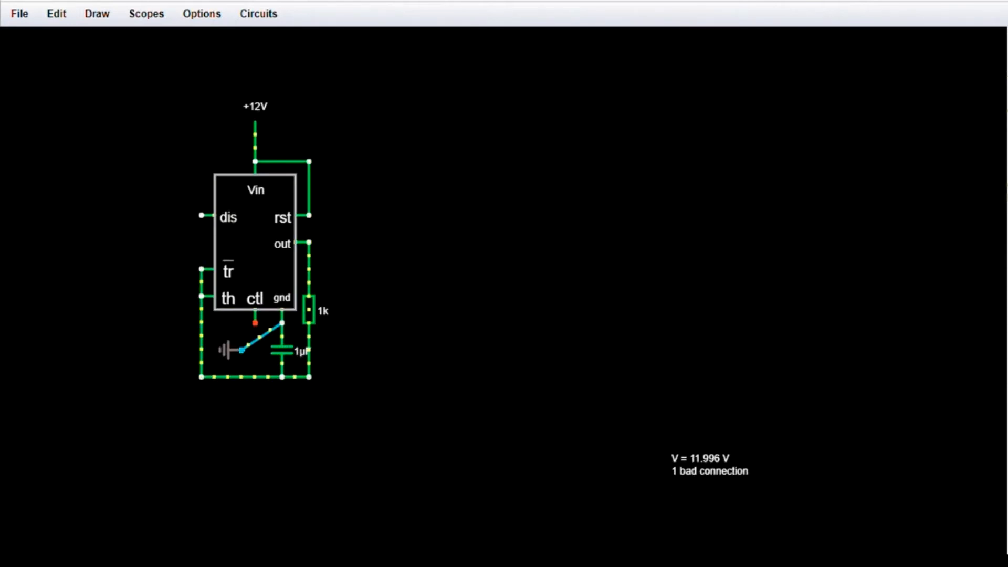
right_click(310, 308)
key("Escape")
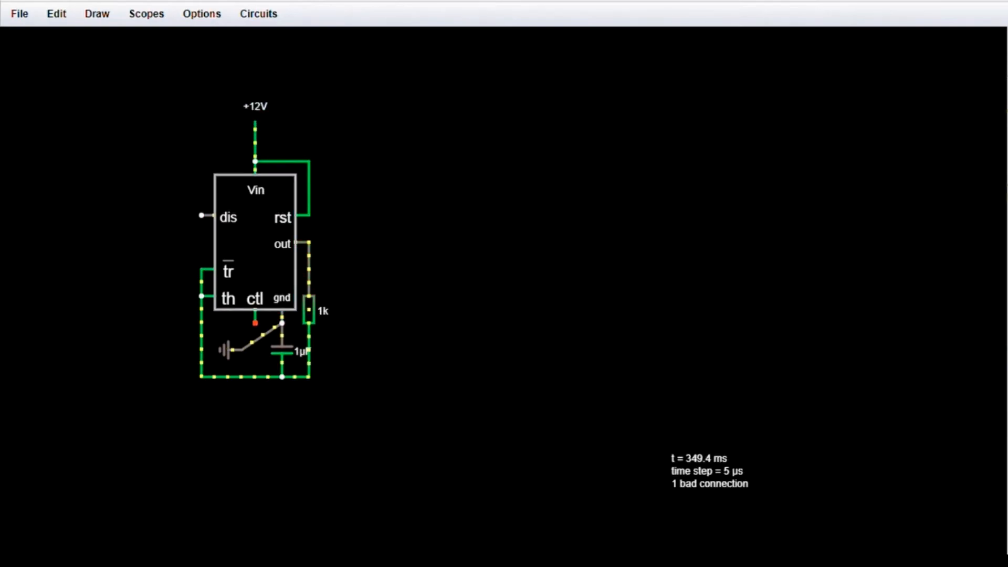
Place an ideal op amp with its inverting input on top, well clear of the timer's output side
left_click(105, 18)
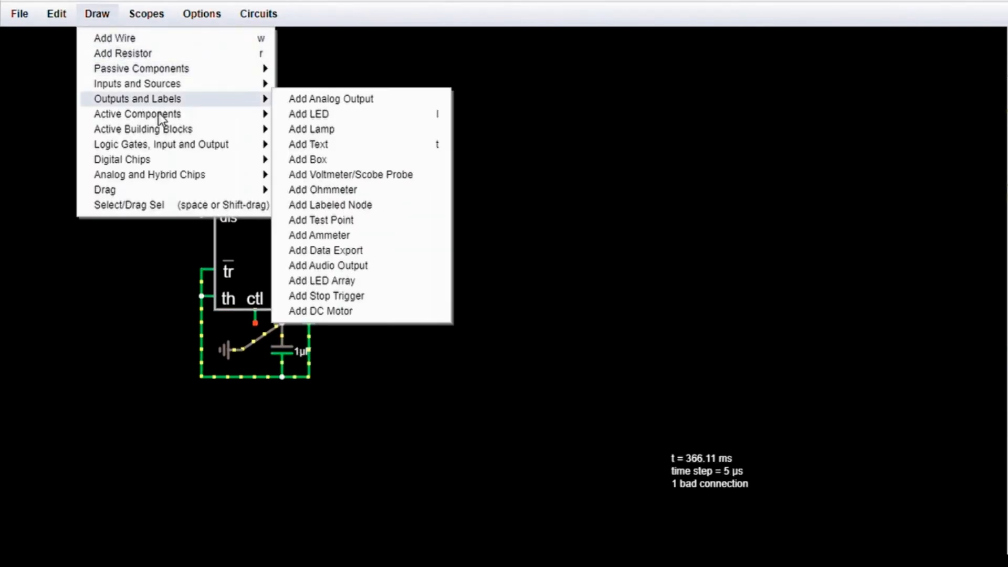
mouse_move(216, 130)
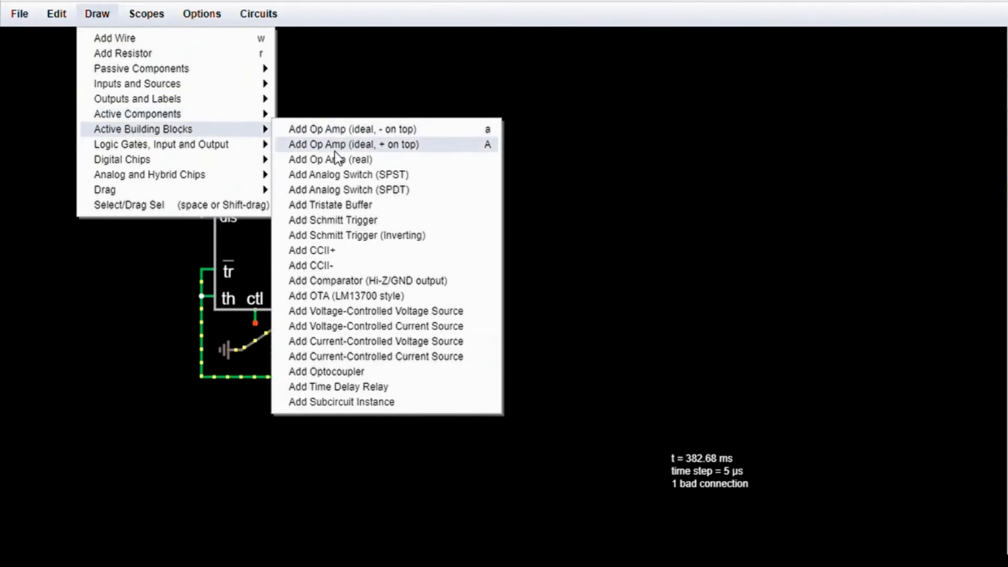
left_click(388, 130)
left_click_drag(443, 242, 536, 242)
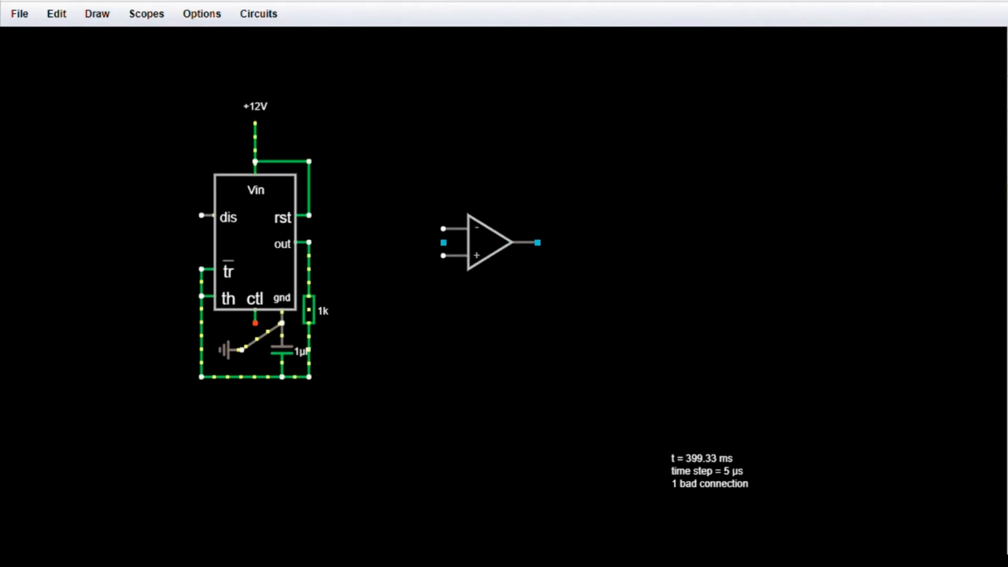
Set the op amp's maximum output to 12 V and its minimum output to 0 V
double_click(512, 261)
left_click(532, 237)
key("BackSpace")
type("2")
left_click(540, 278)
type("0")
left_click(570, 353)
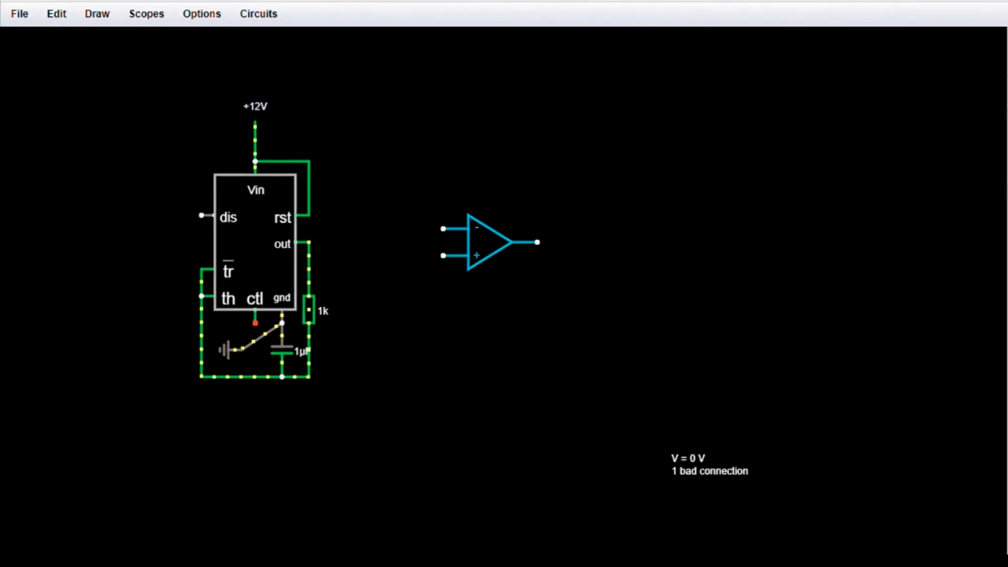
Wire the op amp as a voltage follower, feeding its non-inverting input from a divider of two 1k resistors between supply and ground
left_click_drag(538, 188, 417, 189)
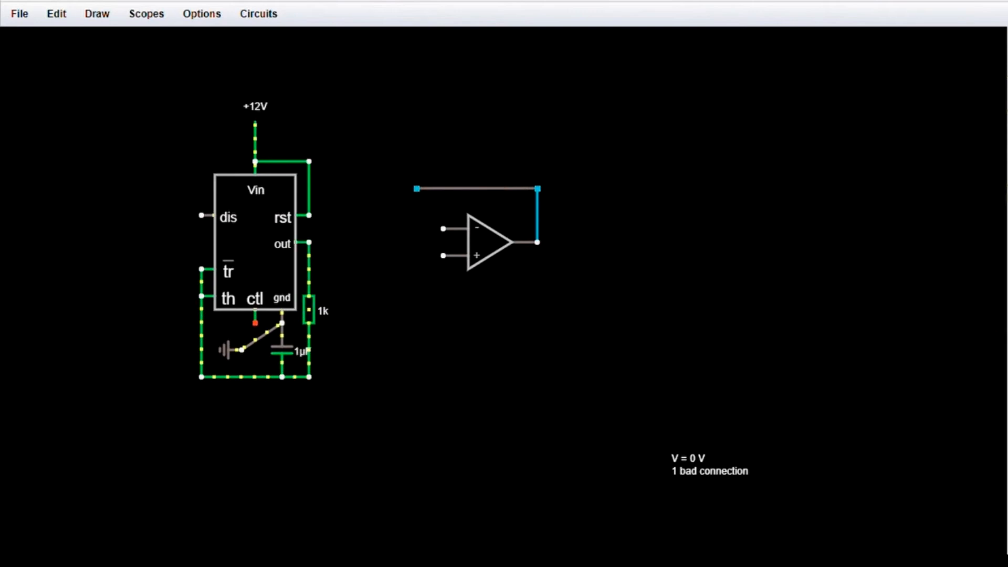
left_click_drag(483, 188, 538, 202)
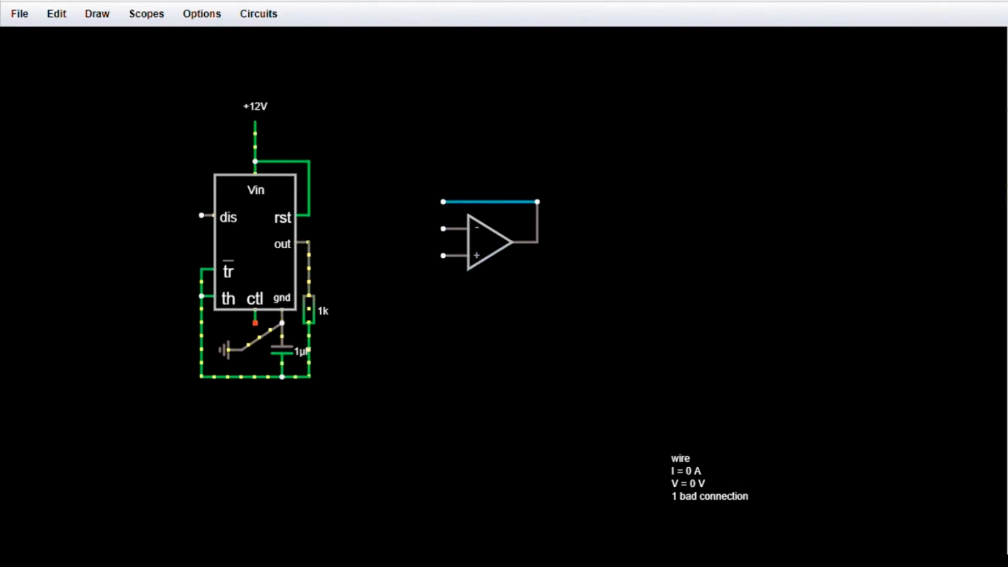
left_click_drag(443, 216, 444, 229)
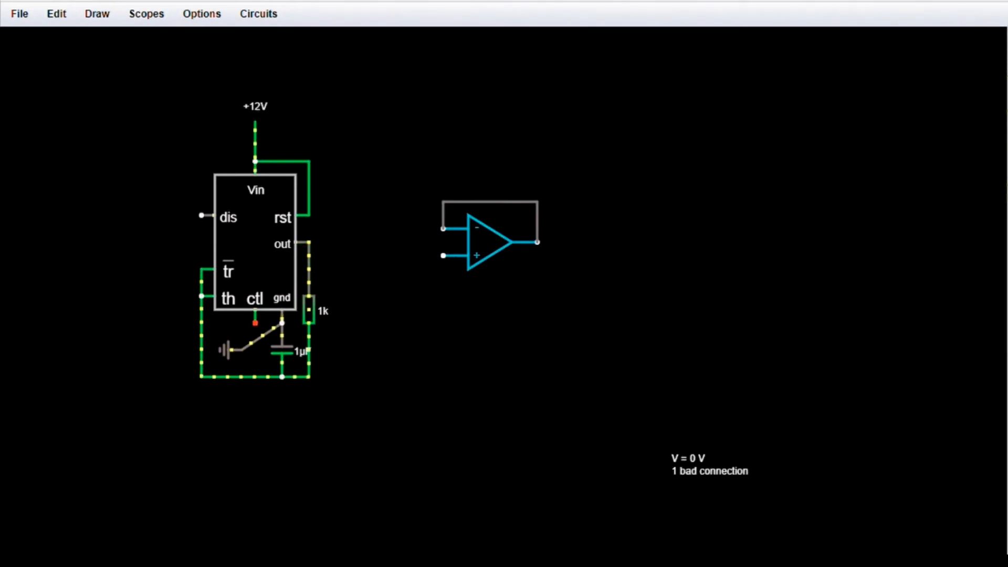
left_click_drag(403, 255, 403, 256)
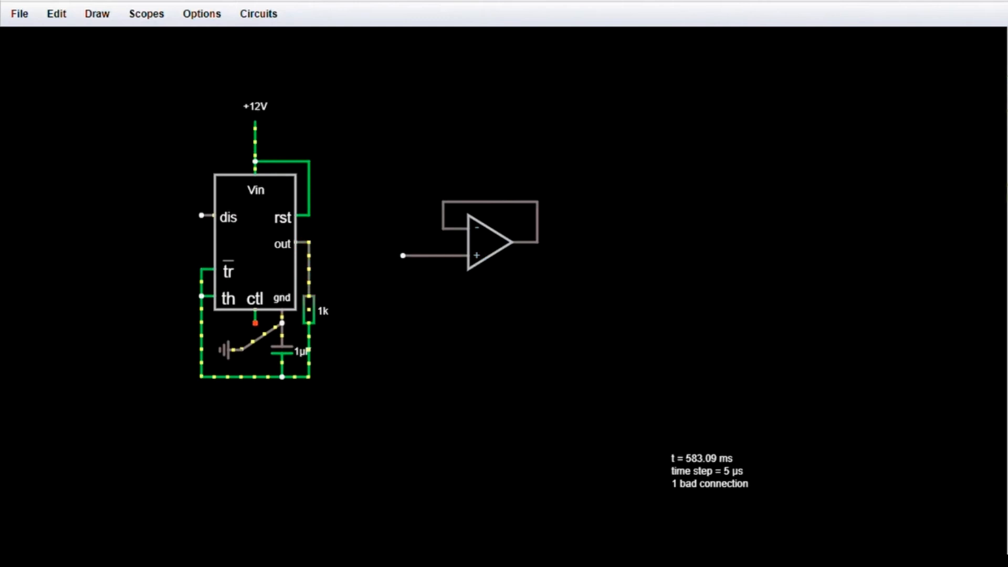
mouse_move(241, 350)
left_mouse_down()
mouse_move(242, 404)
mouse_move(403, 403)
mouse_move(403, 255)
left_mouse_up()
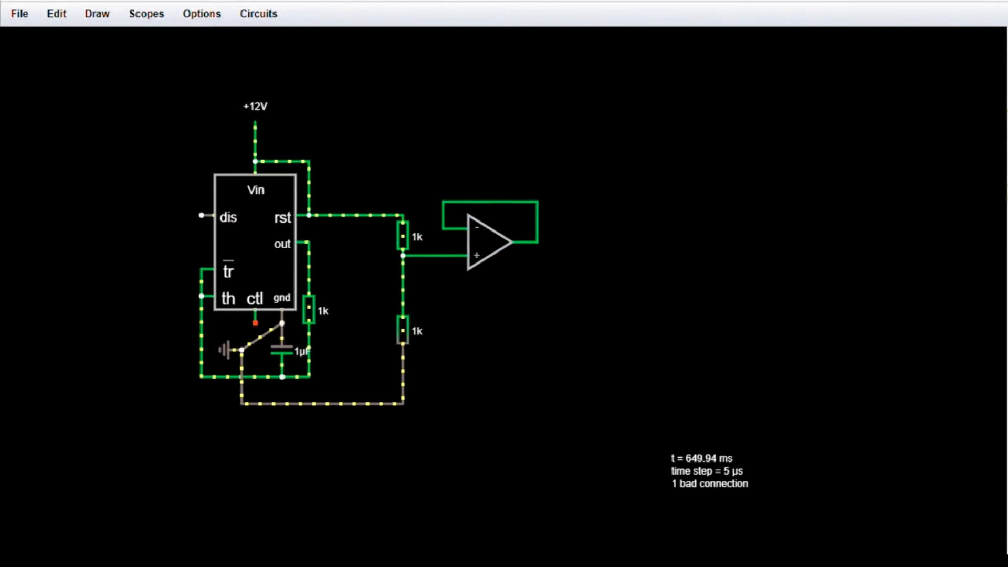
Show the voltage on the vertical wire at the op amp's output
right_click(538, 222)
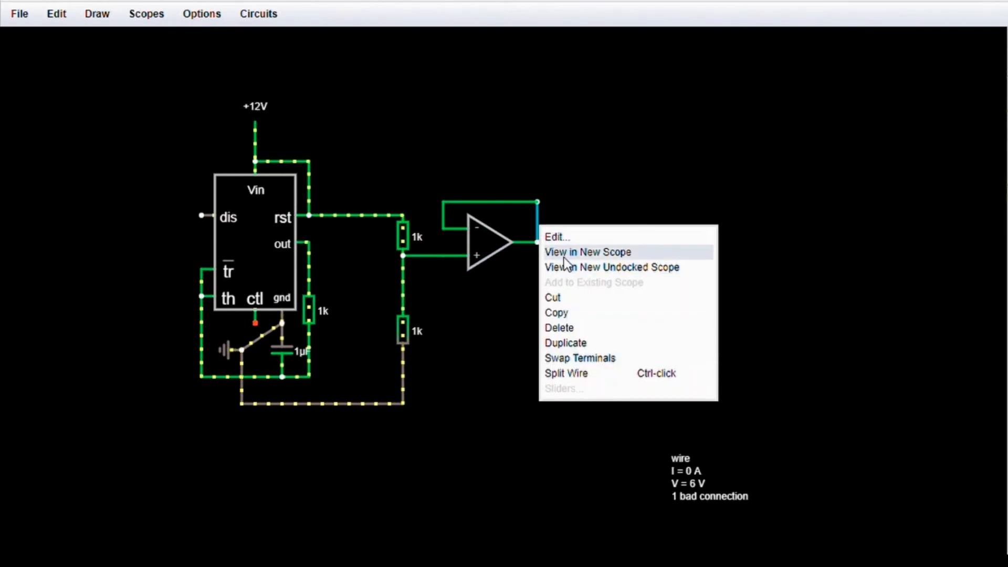
left_click(552, 234)
left_click(521, 281)
left_click(568, 309)
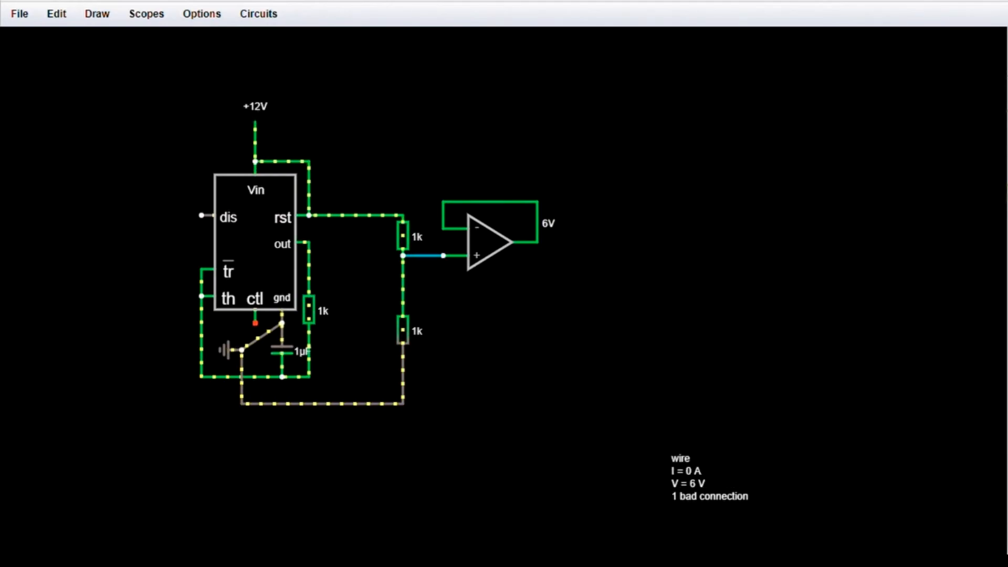
right_click(428, 255)
key("Escape")
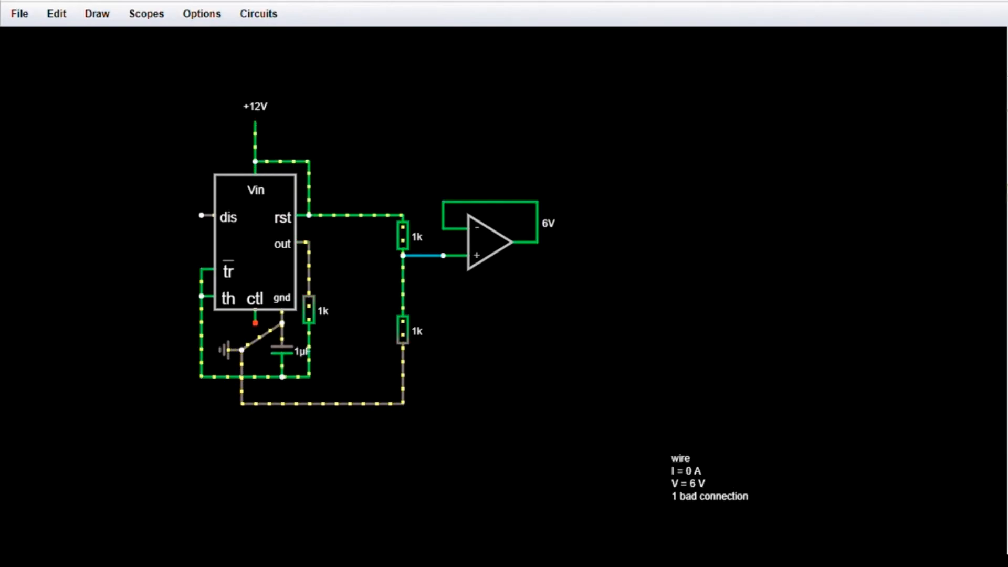
left_click(97, 13)
left_click(140, 210)
mouse_move(619, 331)
left_mouse_down()
mouse_move(526, 207)
mouse_move(443, 169)
left_mouse_up()
key("Delete")
left_click_drag(402, 260, 456, 256)
right_click(453, 256)
left_click(463, 266)
left_click(522, 282)
left_click(569, 311)
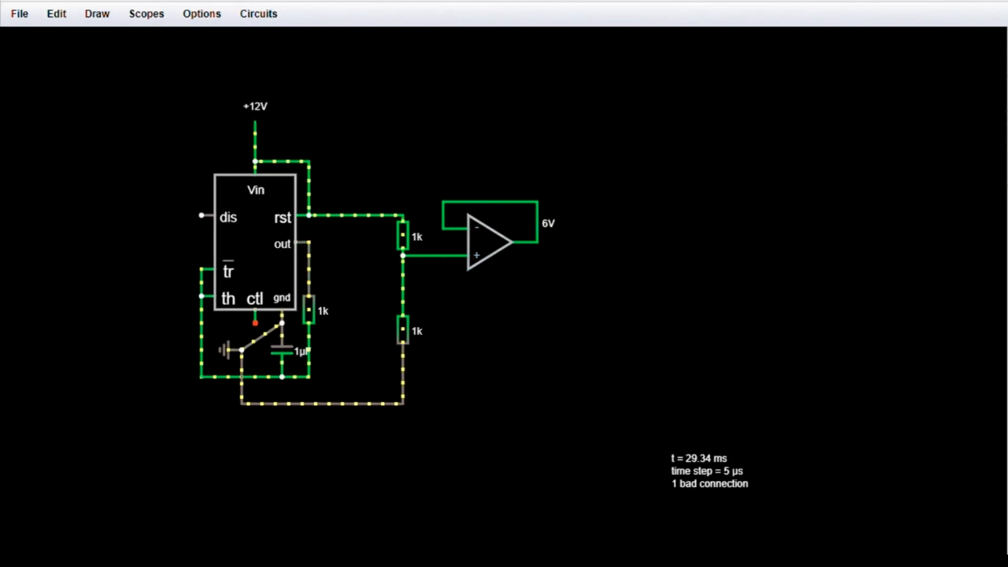
Hide the voltage label on the vertical wire at the op amp's output
right_click(537, 225)
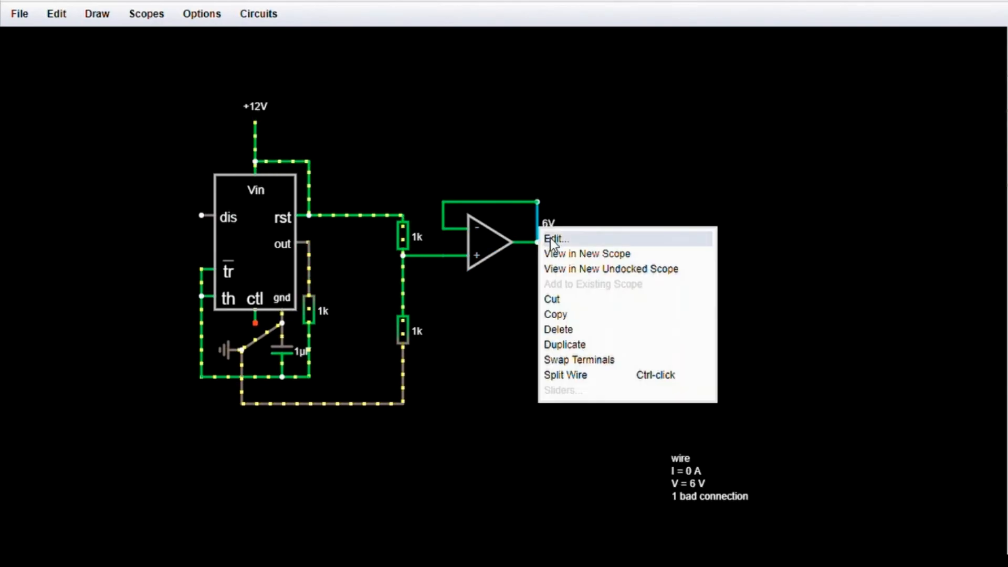
left_click(551, 237)
left_click(569, 310)
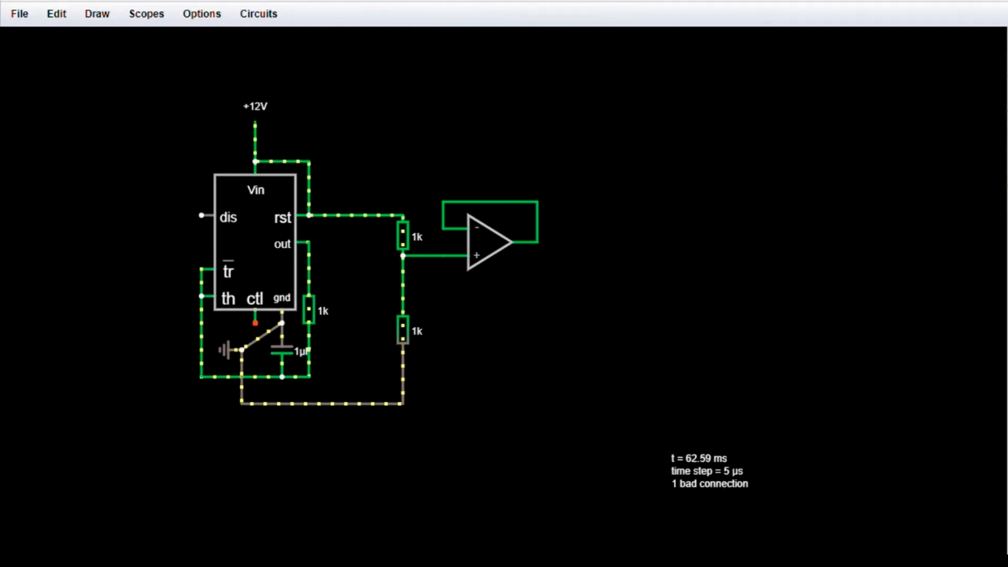
Connect a 1k resistor between the op amp's output and the timer's out node, and view it in a new scope
mouse_move(309, 243)
left_mouse_down()
mouse_move(308, 296)
mouse_move(309, 283)
left_mouse_up()
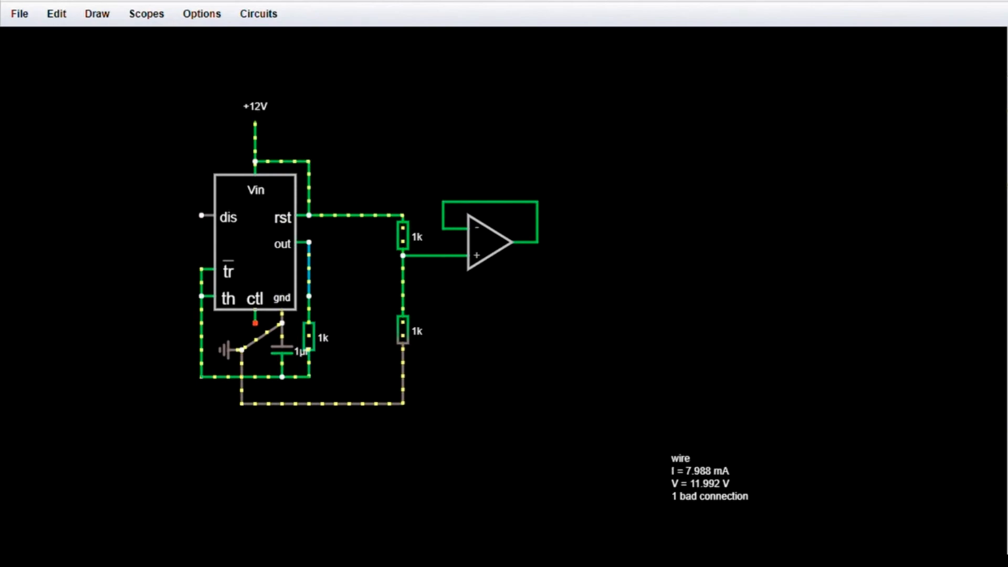
left_click_drag(537, 297, 537, 296)
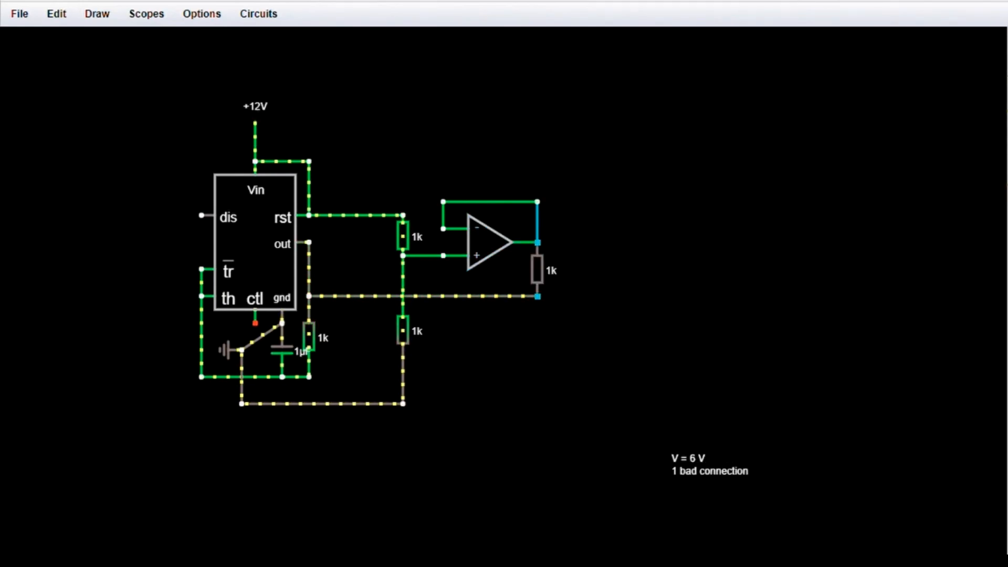
right_click(538, 270)
left_click(577, 294)
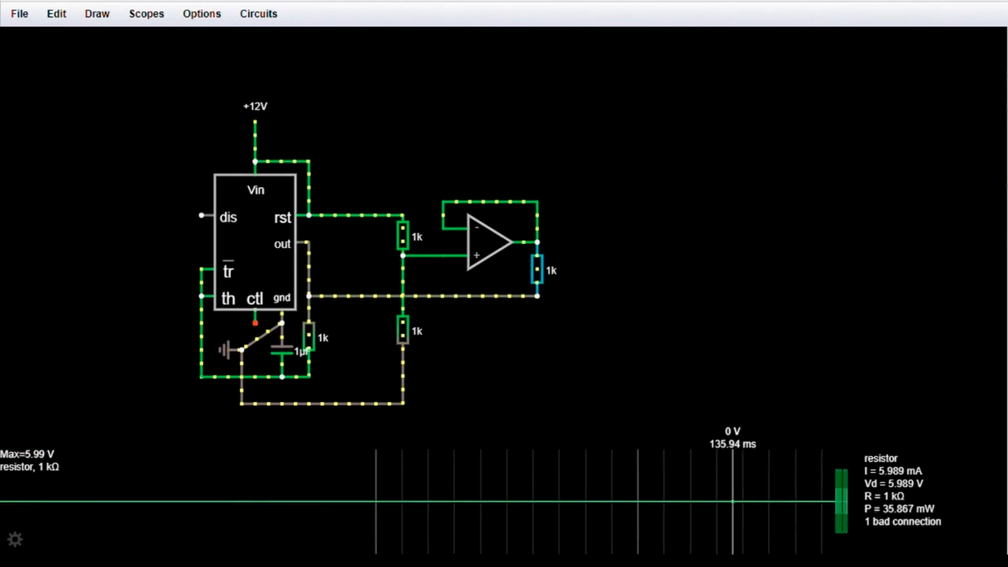
Set the simulation's time step size to 500n
left_click(201, 14)
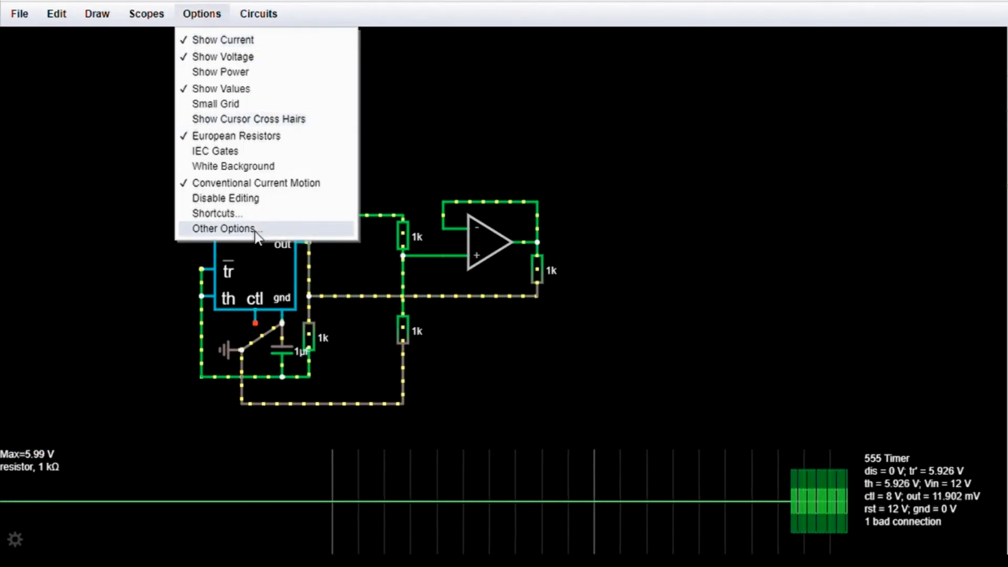
left_click(225, 228)
left_click_drag(420, 173, 434, 183)
type("00n")
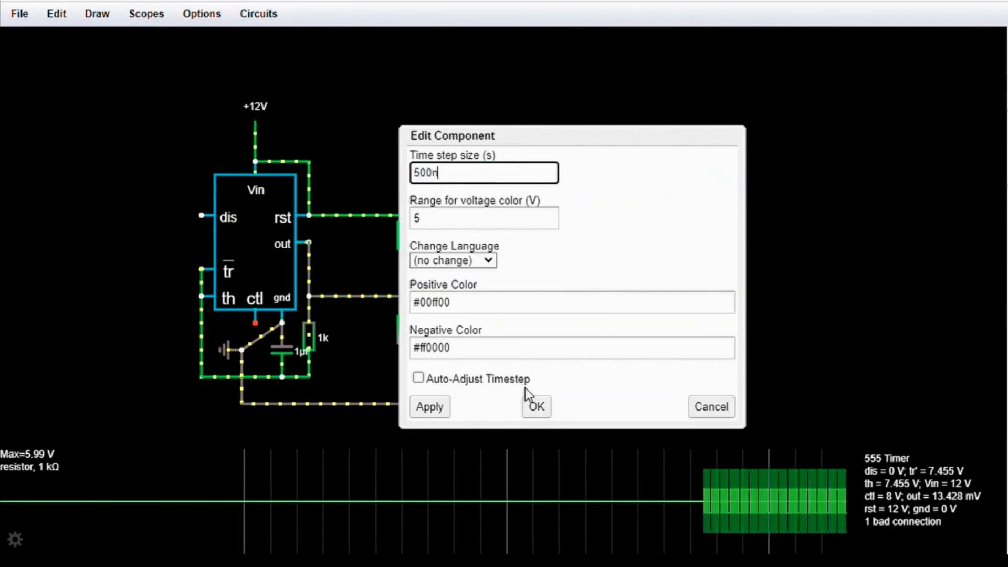
left_click(536, 407)
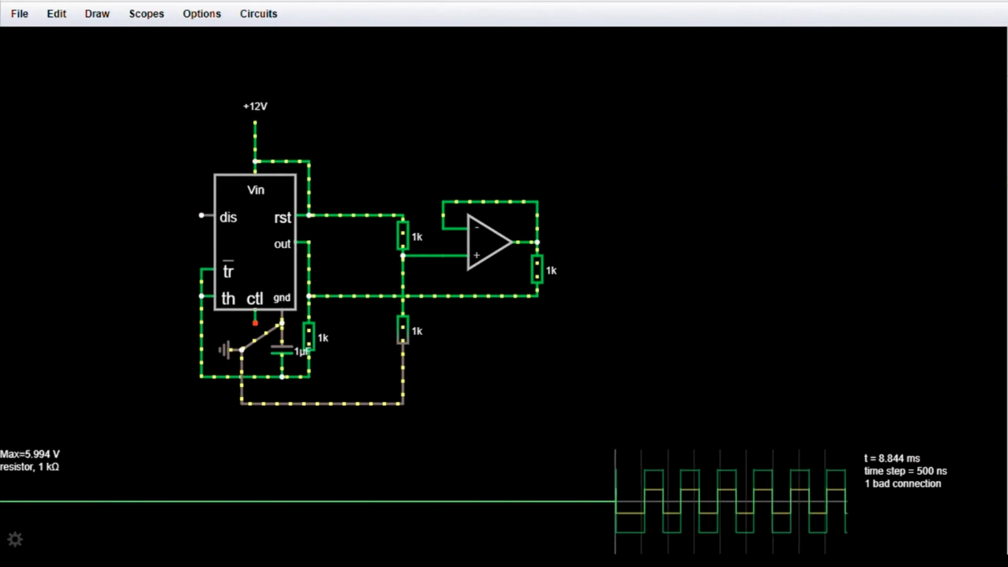
Replace the op amp's 1k output resistor with a two-stage ladder of four 10 µF capacitors and four diodes across the op-amp and timer outputs
right_click(535, 271)
left_click(563, 379)
key("c")
left_click_drag(537, 242, 617, 242)
right_click(578, 242)
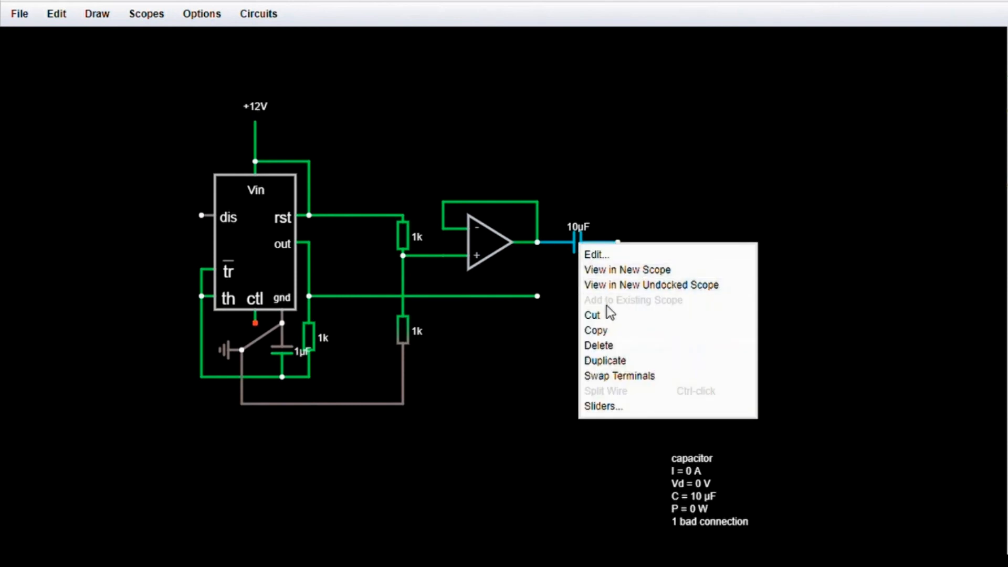
left_click(612, 361)
left_click_drag(795, 223, 779, 223)
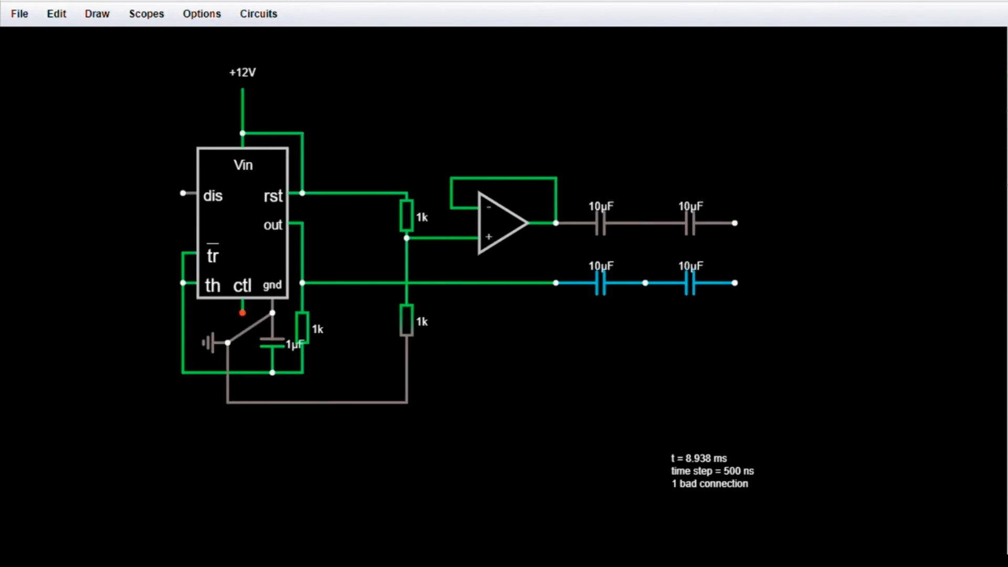
key("d")
mouse_move(556, 223)
left_mouse_down()
mouse_move(645, 283)
mouse_move(645, 223)
mouse_move(735, 283)
mouse_move(734, 223)
left_mouse_up()
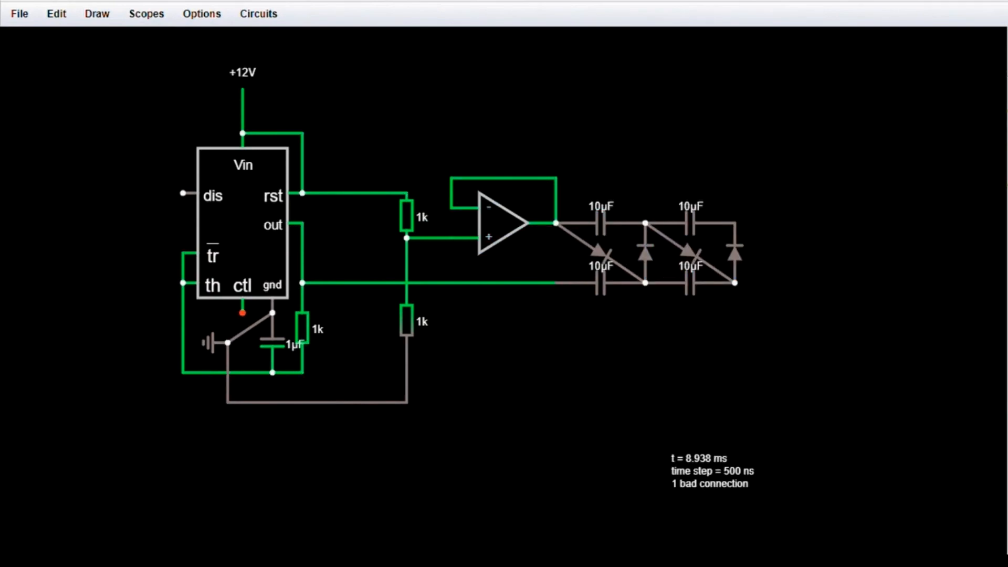
Extend the upper end of the capacitor ladder with a short vertical wire and connect a voltmeter/scope probe from it to the op amp's output
left_click(105, 14)
mouse_move(175, 122)
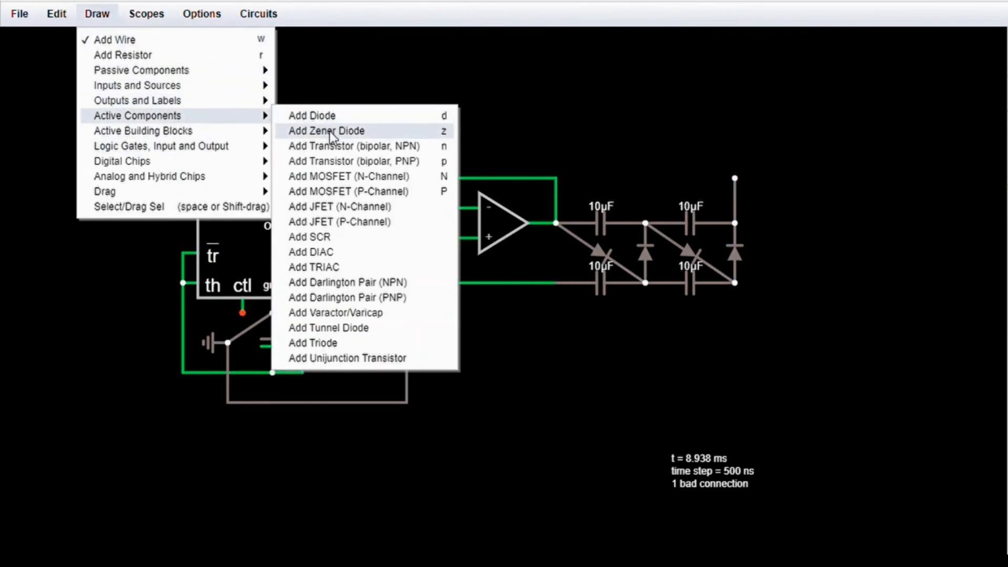
mouse_move(241, 127)
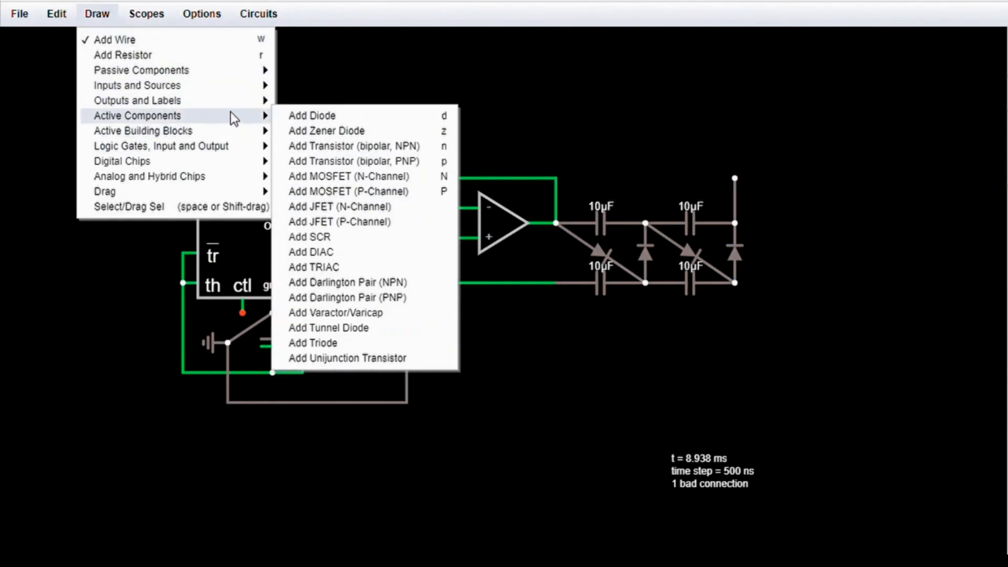
mouse_move(240, 100)
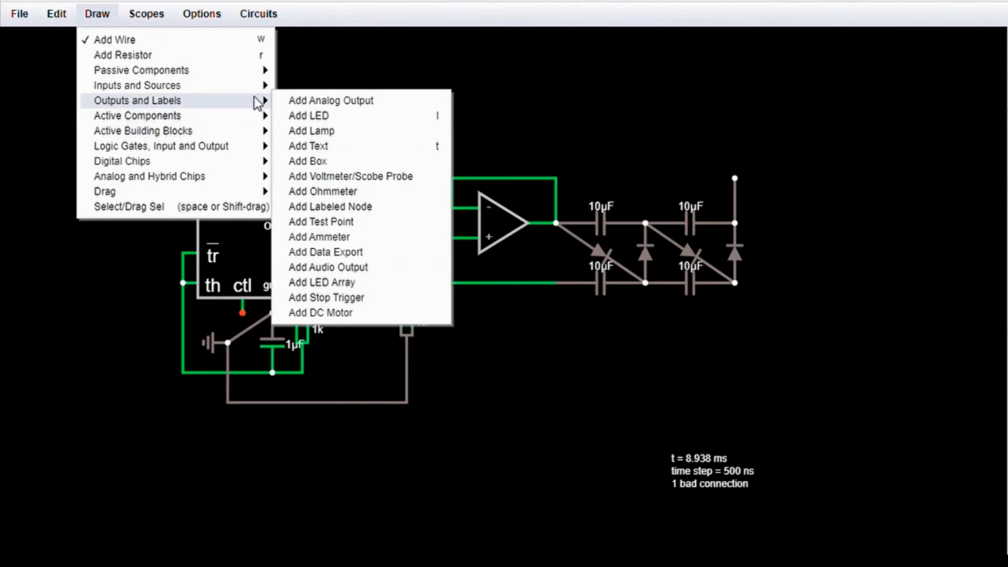
left_click(348, 176)
left_click_drag(734, 178, 556, 178)
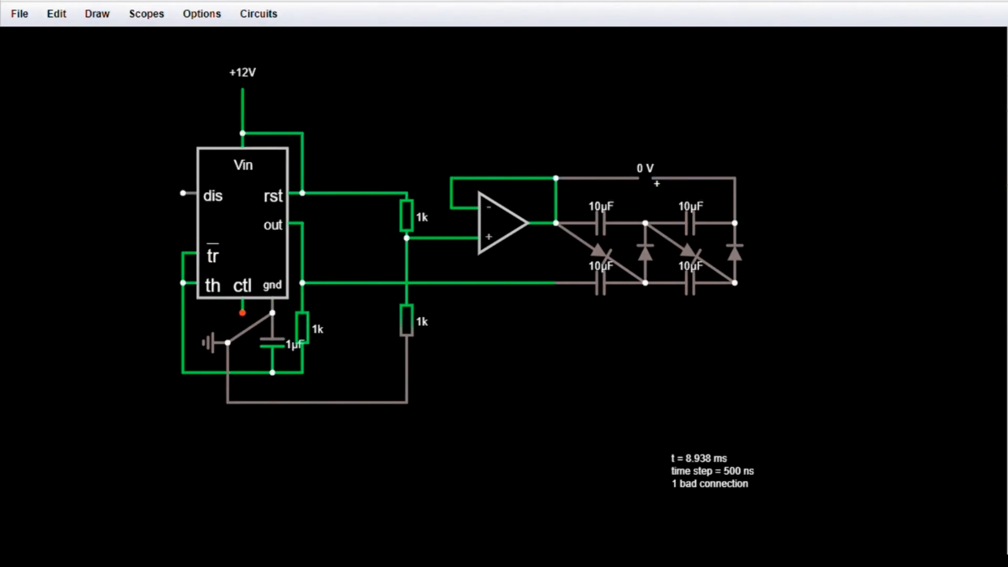